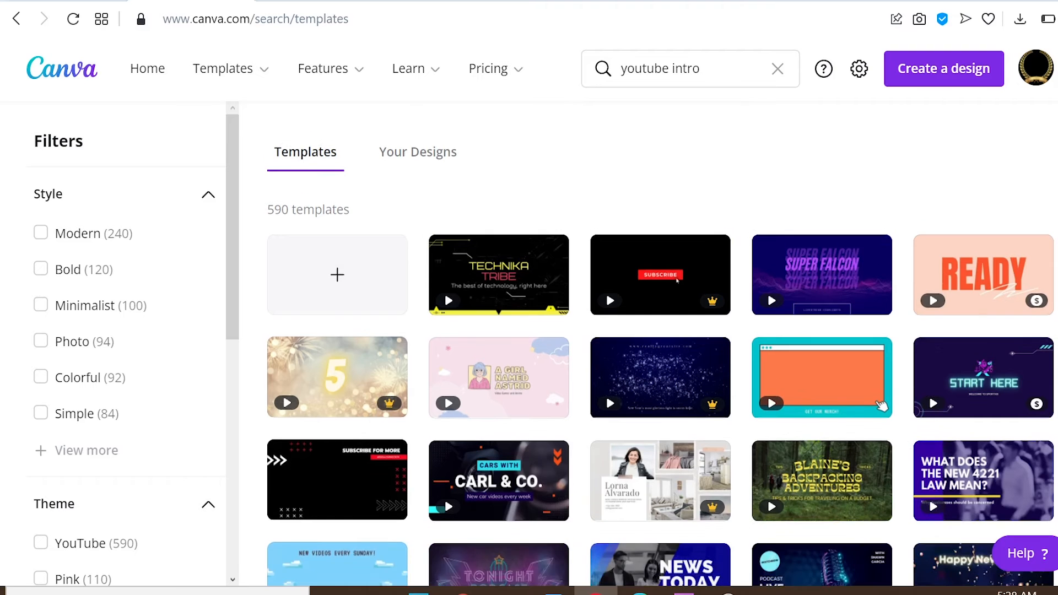
- Start a design from the free Team Oneshot YouTube intro template and play a preview of it
{"action": "scroll", "coordinate": [882, 395], "scroll_direction": "down", "scroll_amount": 5}
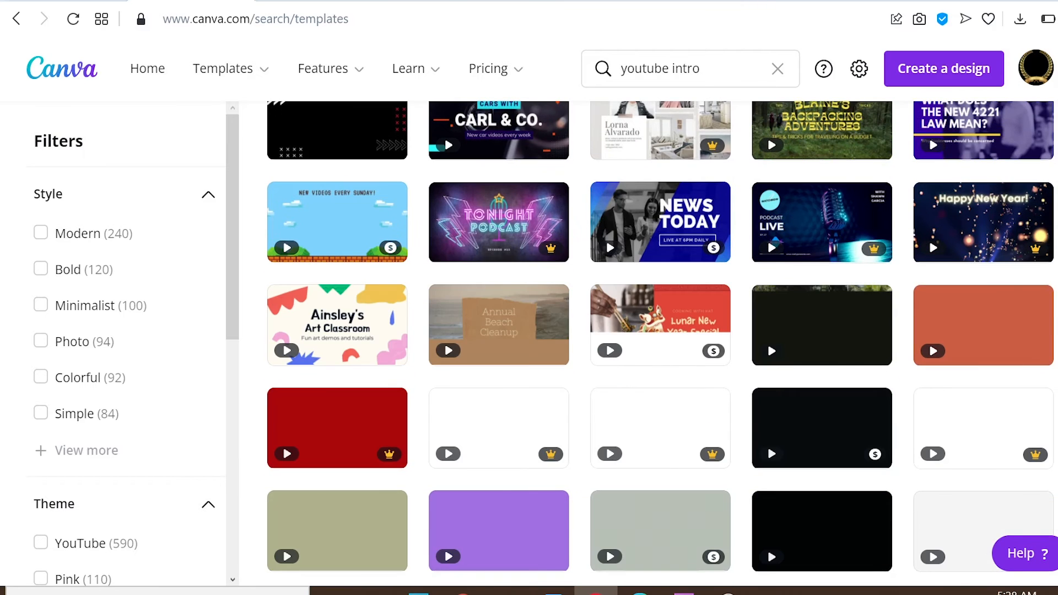
{"action": "scroll", "coordinate": [661, 336], "scroll_direction": "down", "scroll_amount": 3}
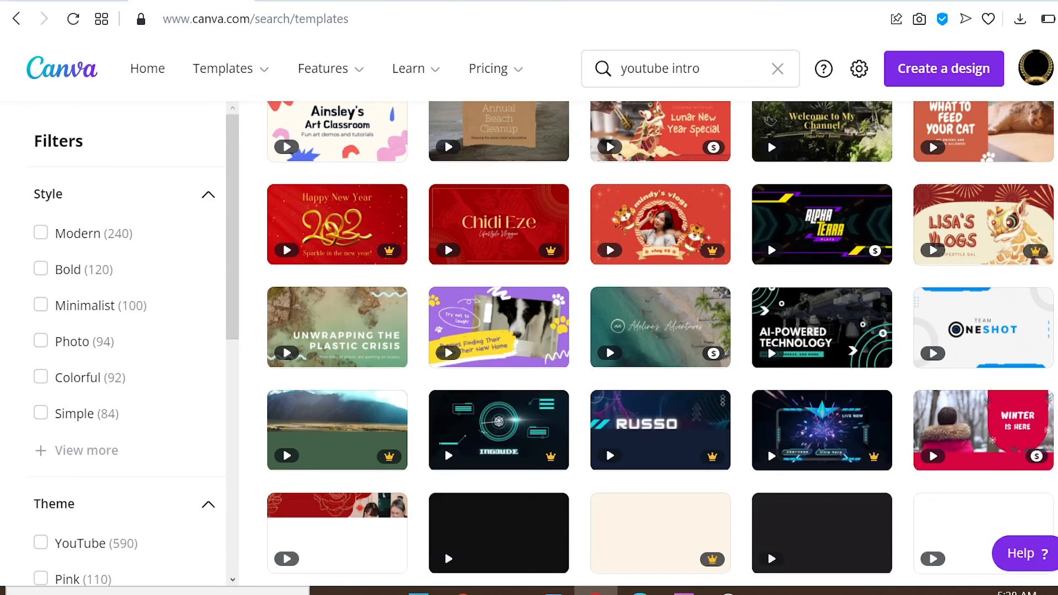
{"action": "scroll", "coordinate": [661, 344], "scroll_direction": "down", "scroll_amount": 2}
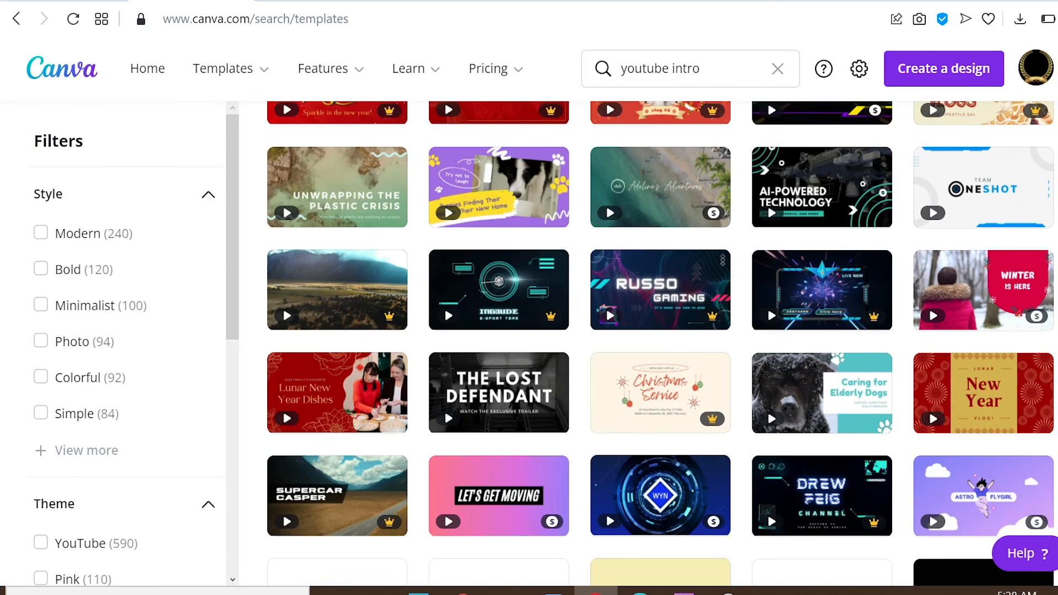
{"action": "scroll", "coordinate": [660, 344], "scroll_direction": "down", "scroll_amount": 4}
{"action": "scroll", "coordinate": [660, 344], "scroll_direction": "up", "scroll_amount": 5}
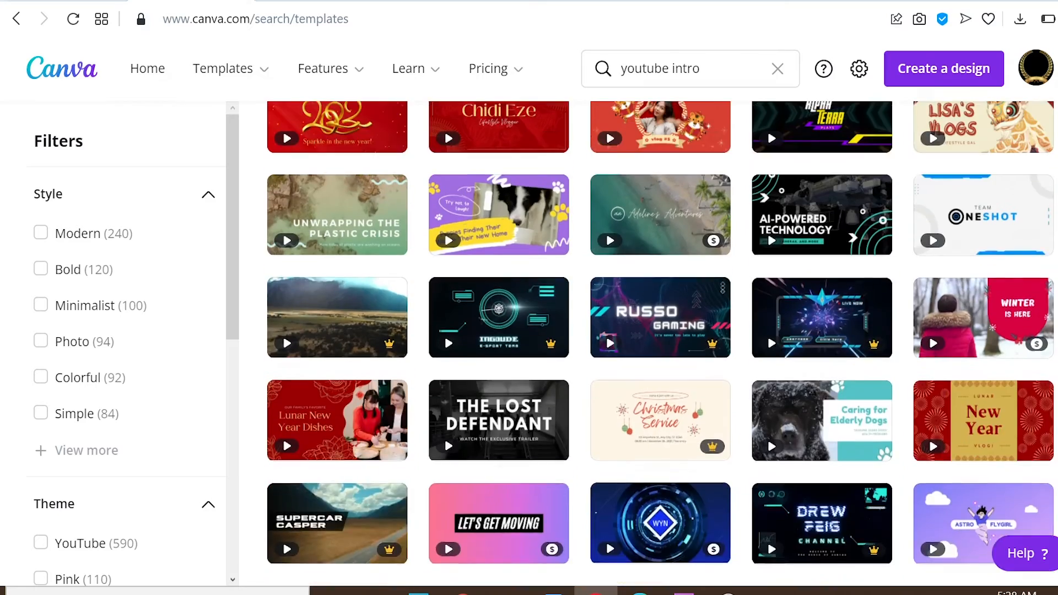
{"action": "scroll", "coordinate": [881, 452], "scroll_direction": "up", "scroll_amount": 10}
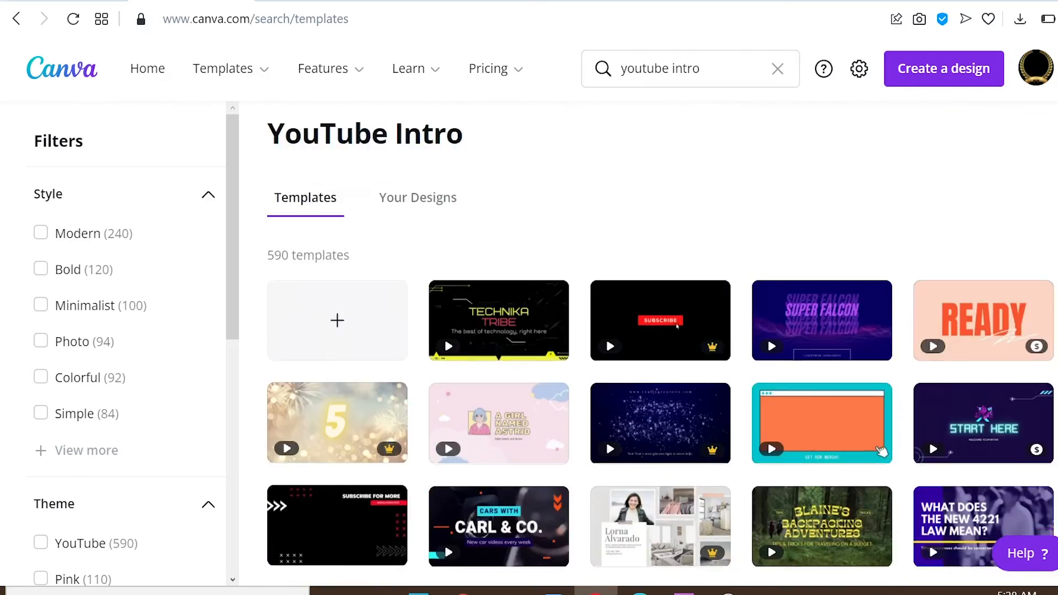
{"action": "scroll", "coordinate": [882, 452], "scroll_direction": "down", "scroll_amount": 10}
{"action": "scroll", "coordinate": [882, 452], "scroll_direction": "up", "scroll_amount": 1}
{"action": "scroll", "coordinate": [882, 452], "scroll_direction": "down", "scroll_amount": 5}
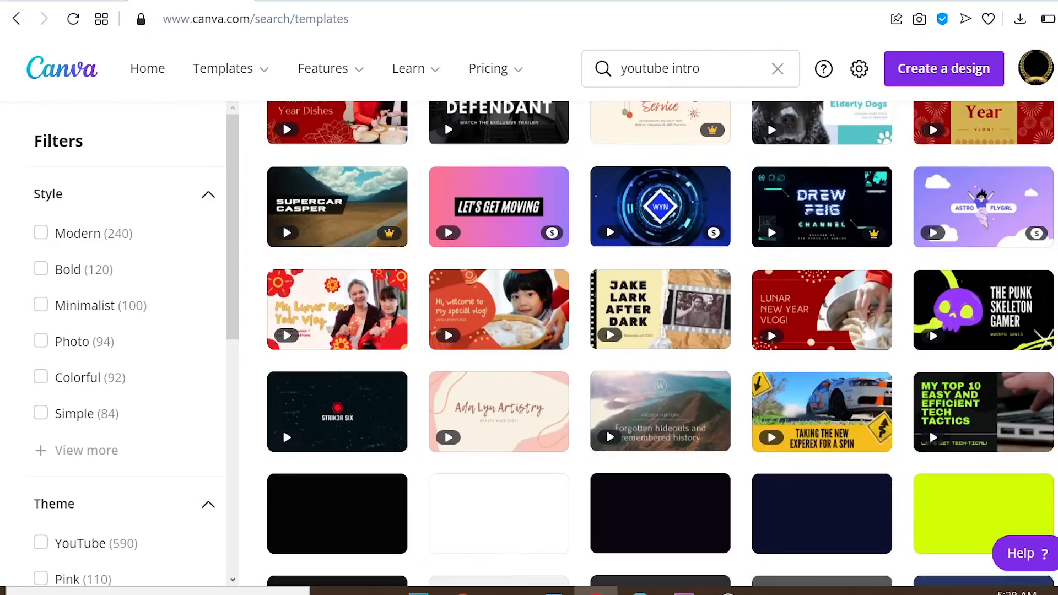
{"action": "scroll", "coordinate": [928, 428], "scroll_direction": "up", "scroll_amount": 6}
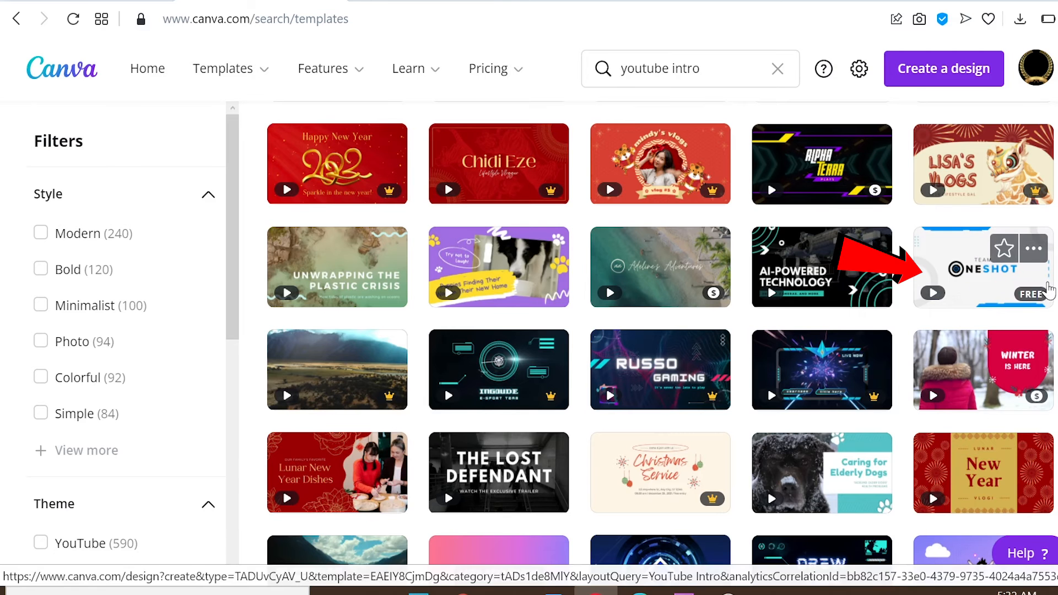
{"action": "left_click", "coordinate": [973, 266]}
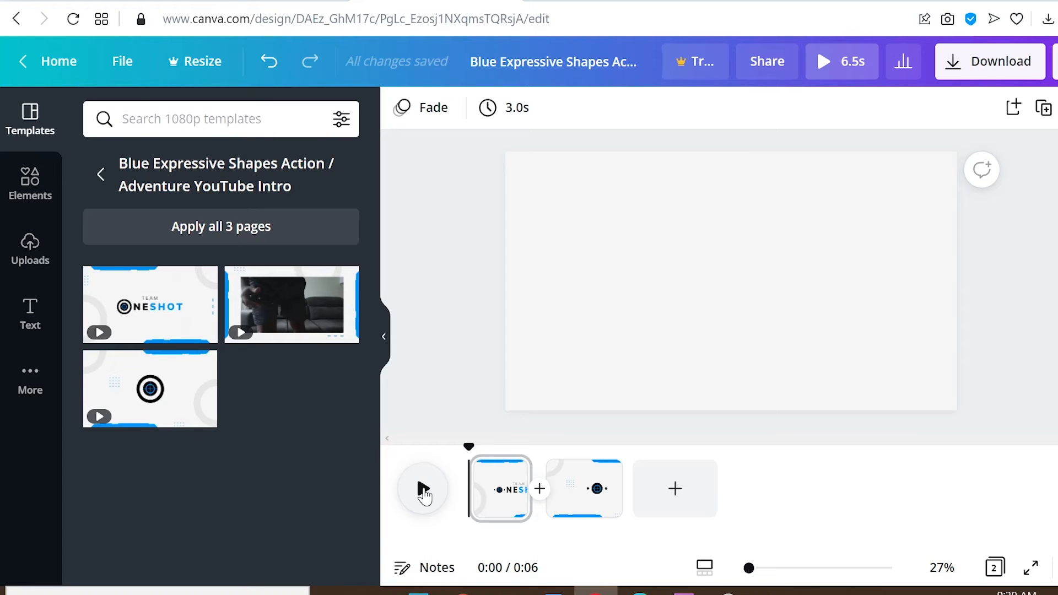
{"action": "left_click", "coordinate": [423, 493]}
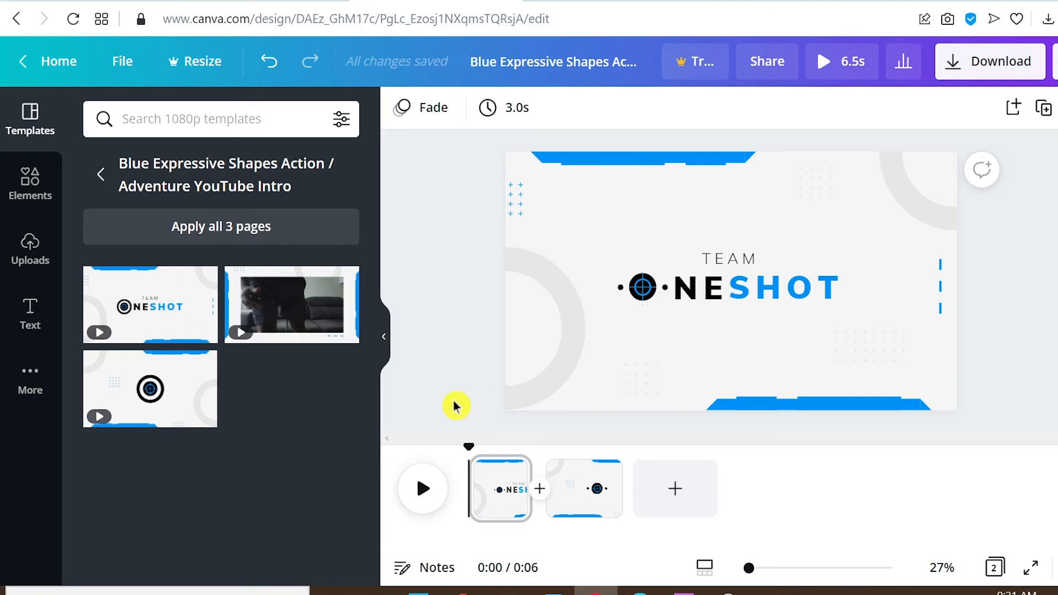
- Search the elements for "subscribe" and add the free animated red SUBSCRIBE button to the first page
{"action": "left_click", "coordinate": [30, 187]}
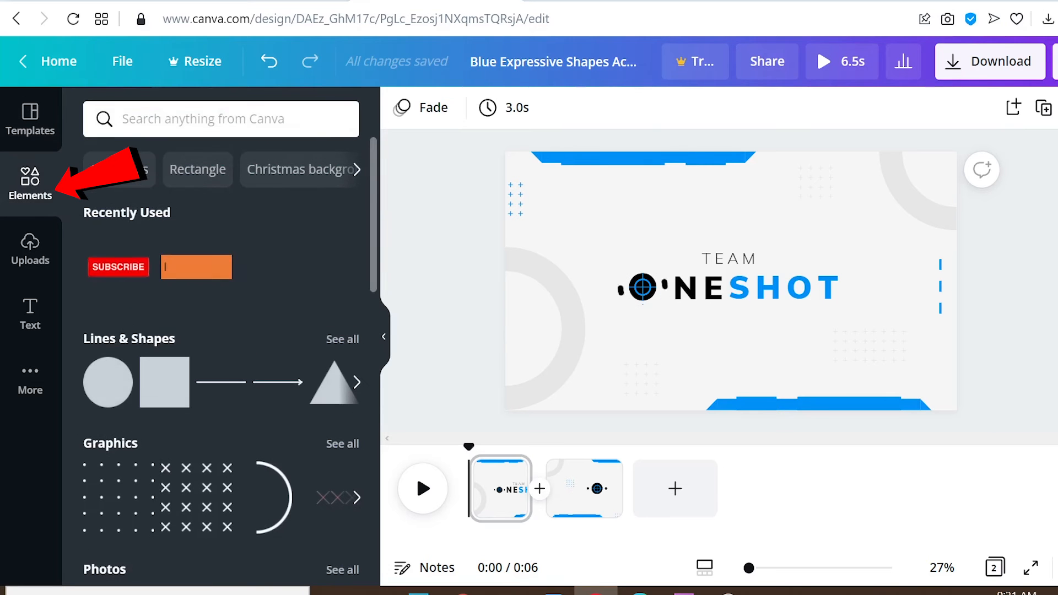
{"action": "left_click", "coordinate": [122, 118]}
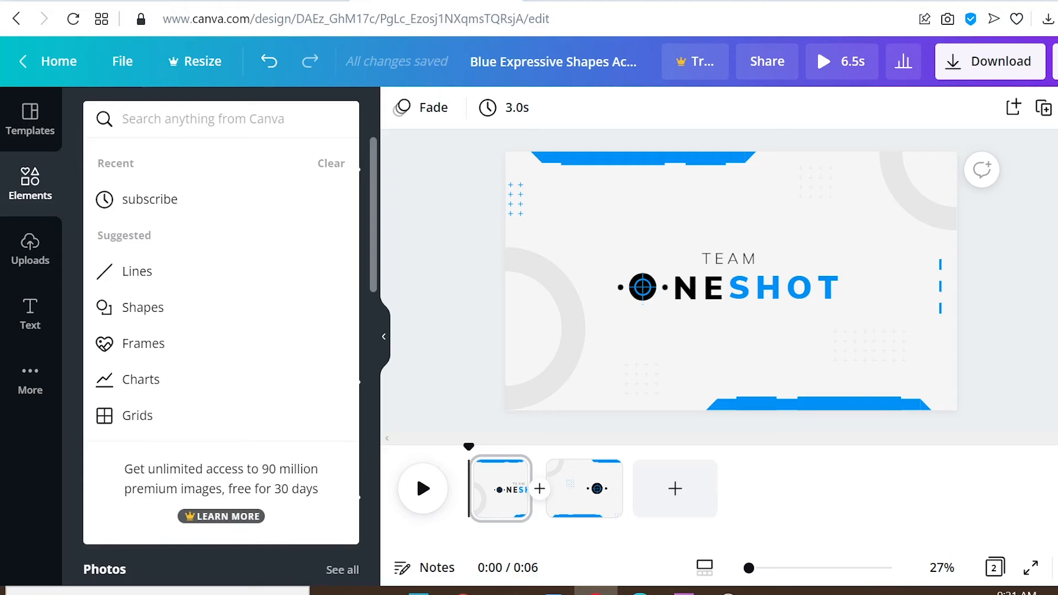
{"action": "type", "text": "subscribe"}
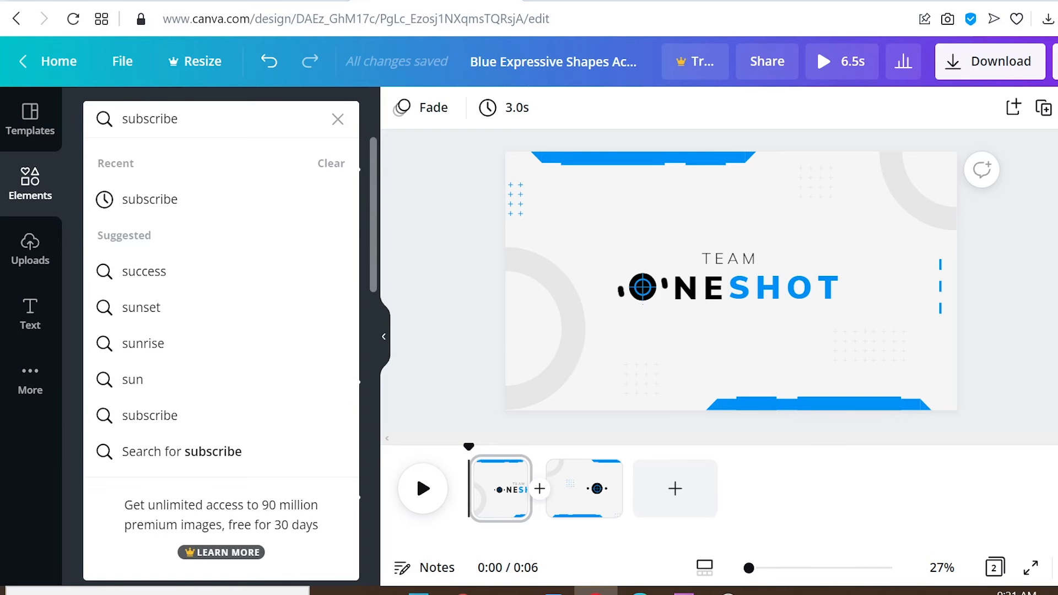
{"action": "key", "text": "Return"}
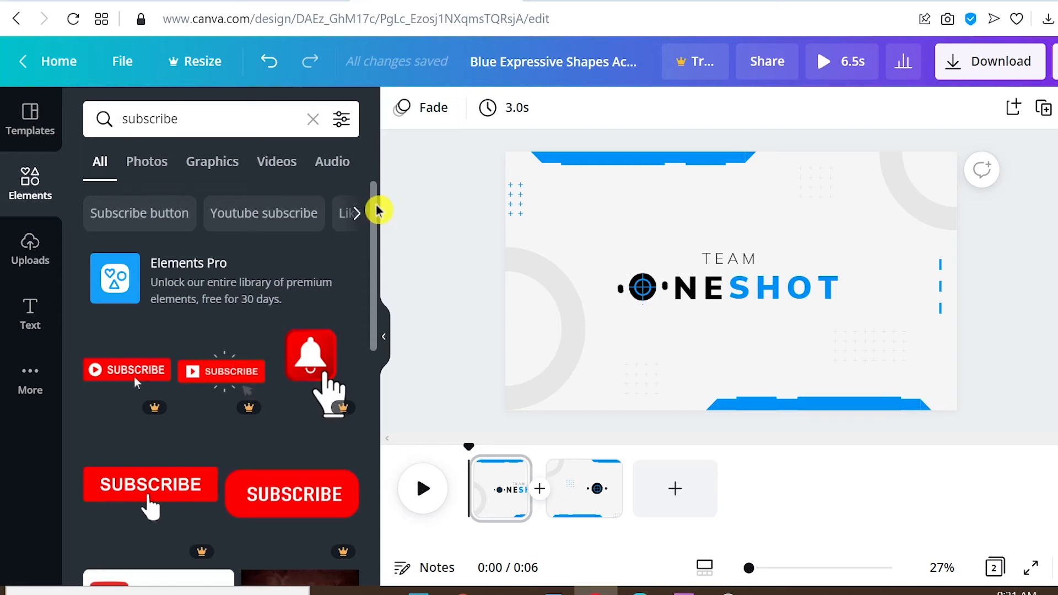
{"action": "left_click_drag", "start_coordinate": [378, 211], "coordinate": [375, 342]}
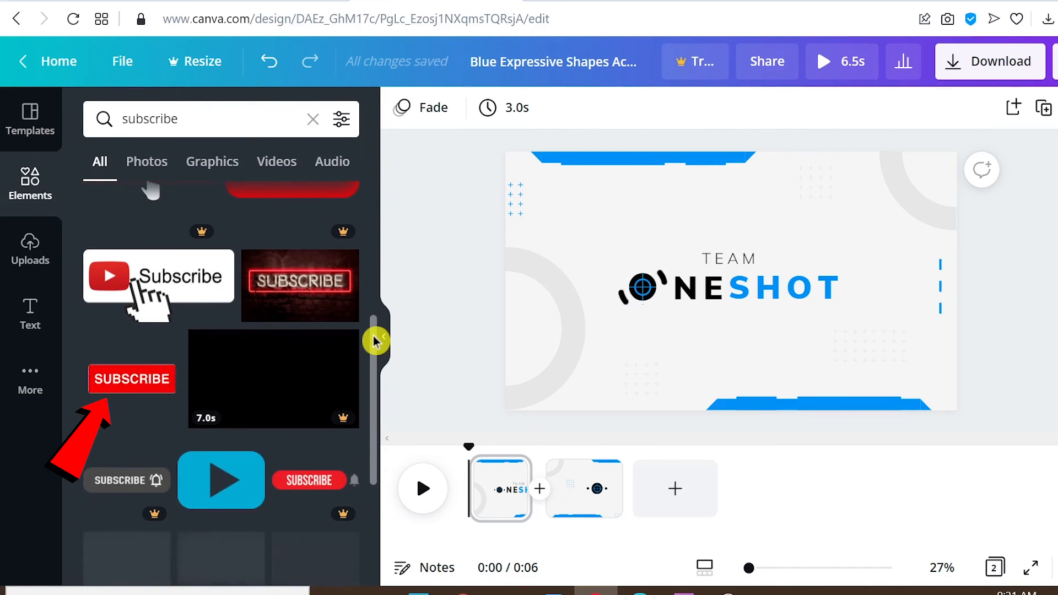
{"action": "left_click", "coordinate": [121, 386]}
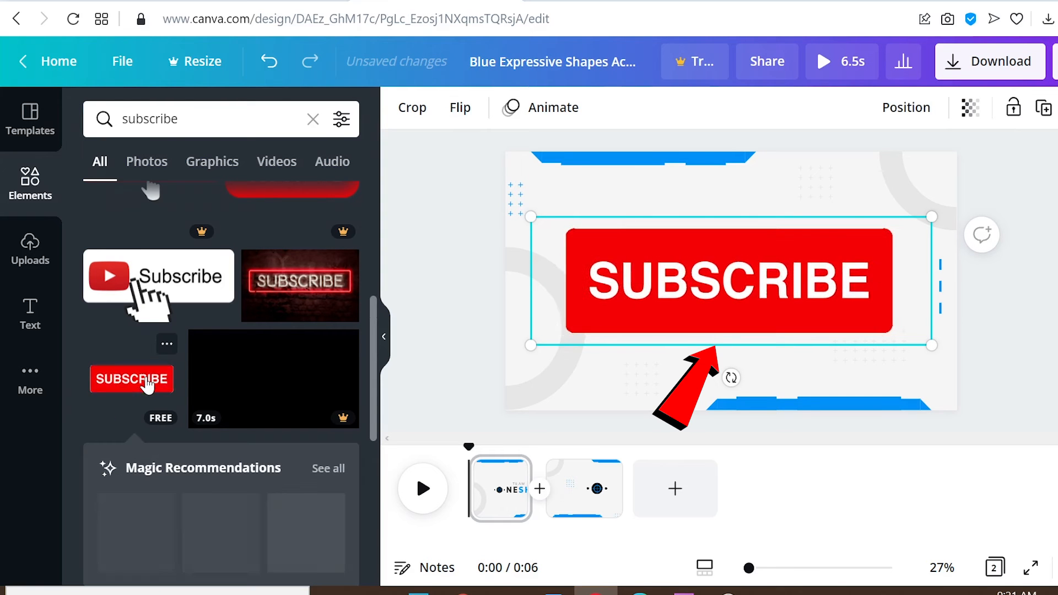
- Shrink the SUBSCRIBE button and place it centred just below the ONESHOT title
{"action": "left_click", "coordinate": [739, 290]}
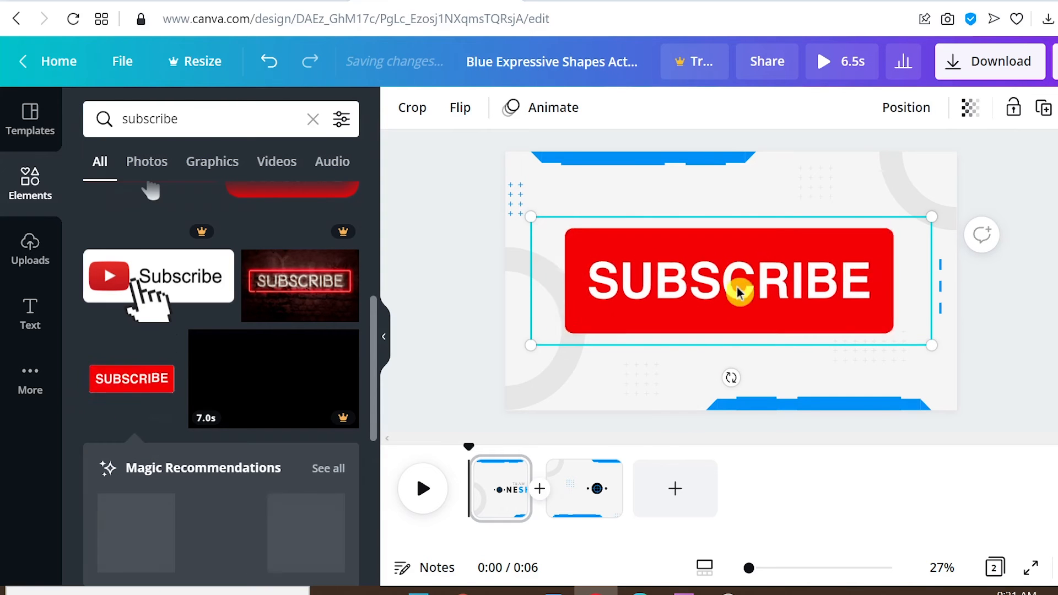
{"action": "left_click_drag", "start_coordinate": [739, 291], "coordinate": [743, 322]}
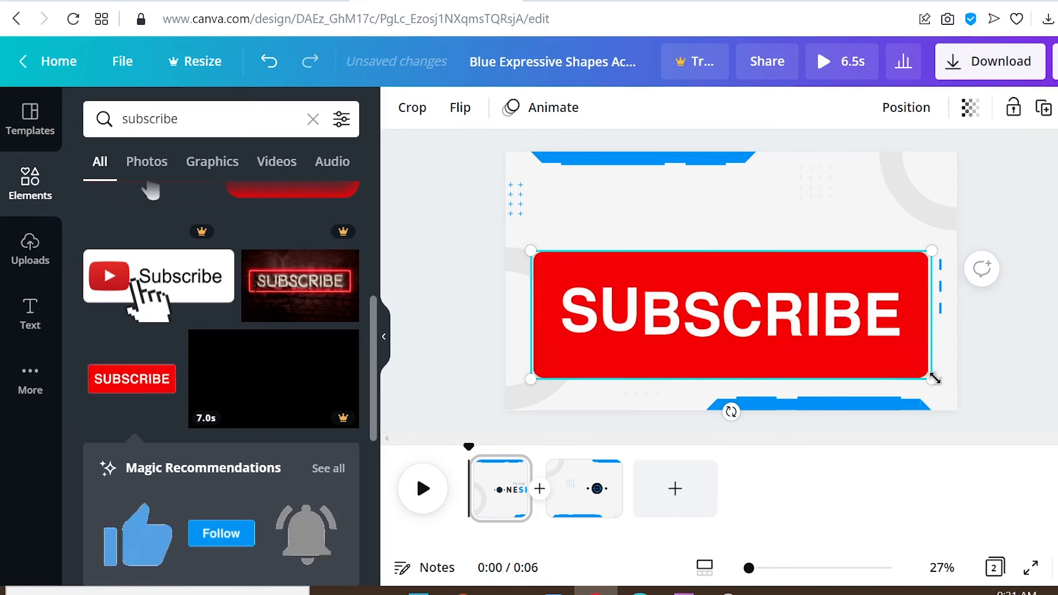
{"action": "left_click_drag", "start_coordinate": [935, 379], "coordinate": [774, 321]}
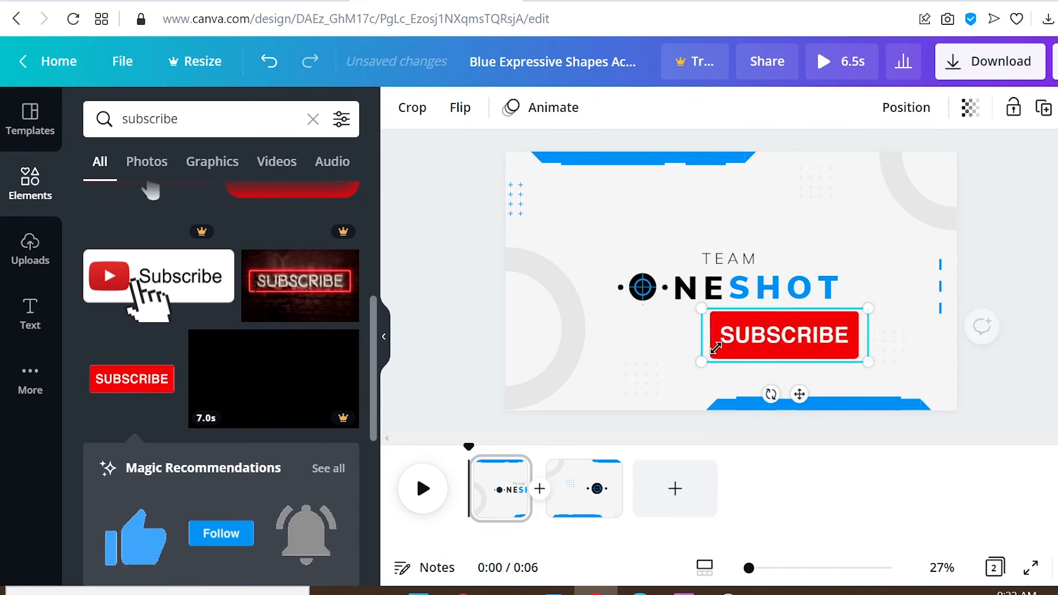
{"action": "left_click_drag", "start_coordinate": [803, 338], "coordinate": [752, 342]}
- Try to replace the word TEAM above ONESHOT with WELCOME in a larger font size
{"action": "double_click", "coordinate": [729, 258]}
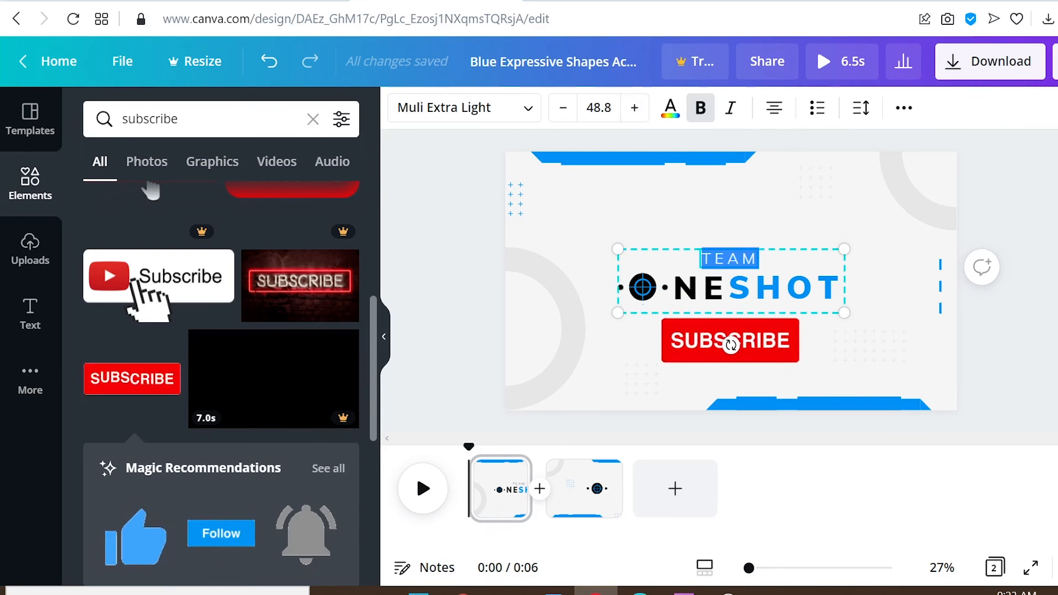
{"action": "type", "text": "WELCOME"}
{"action": "left_click", "coordinate": [634, 107]}
{"action": "key", "text": "ctrl+z"}
{"action": "key", "text": "ctrl+z"}
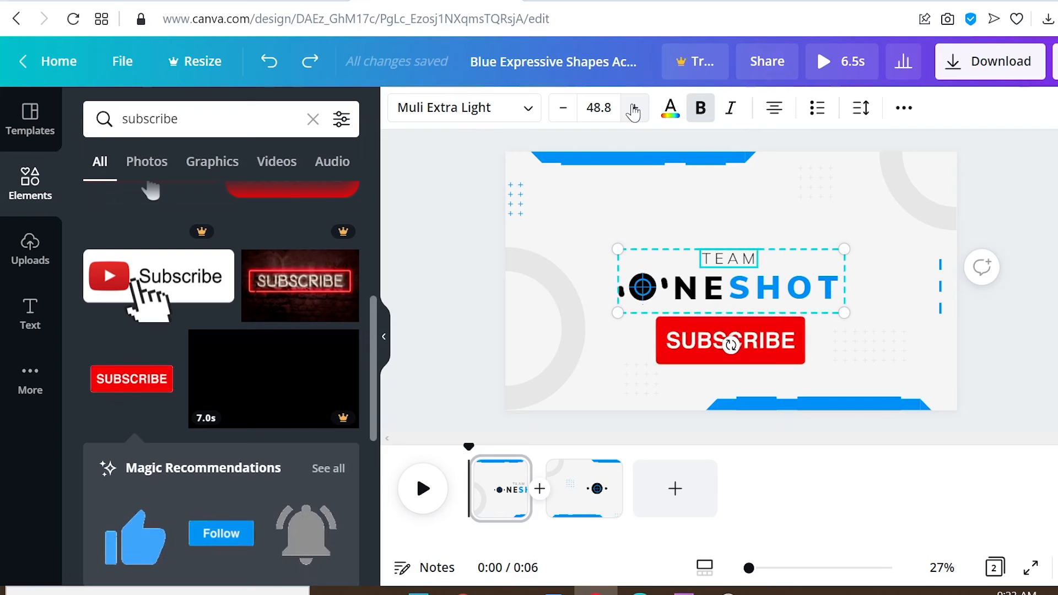
{"action": "left_click", "coordinate": [781, 296]}
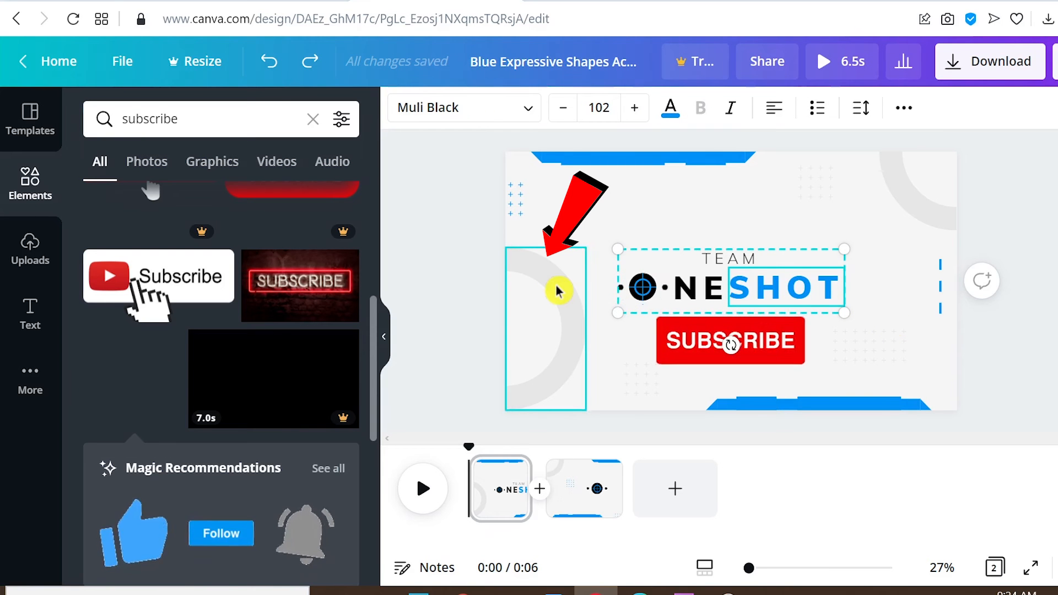
- Recolour the grey half ring at the page's left edge bright red #ff1616
{"action": "left_click", "coordinate": [558, 291]}
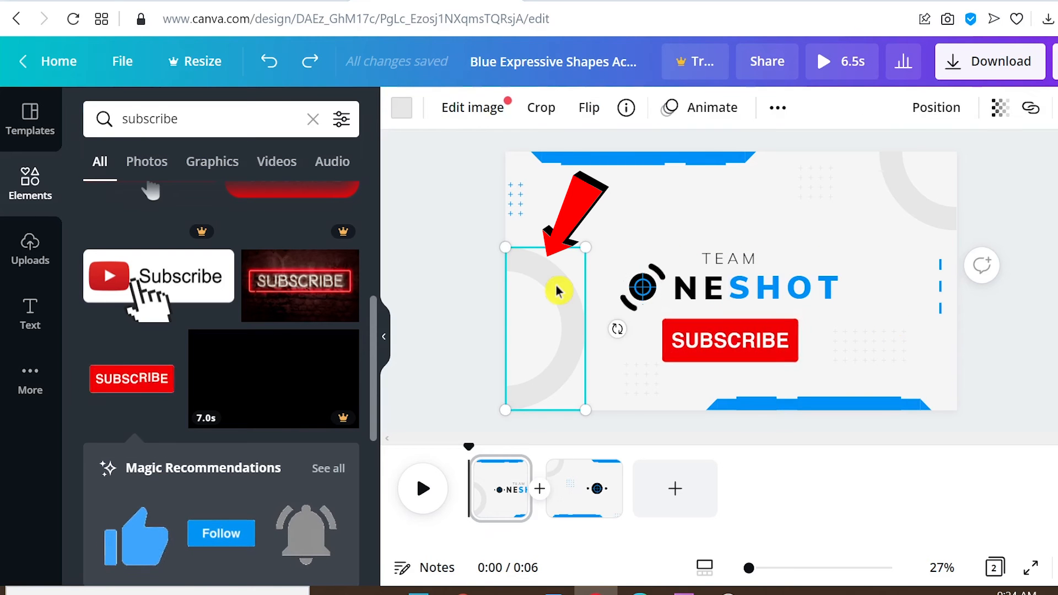
{"action": "left_click", "coordinate": [403, 113]}
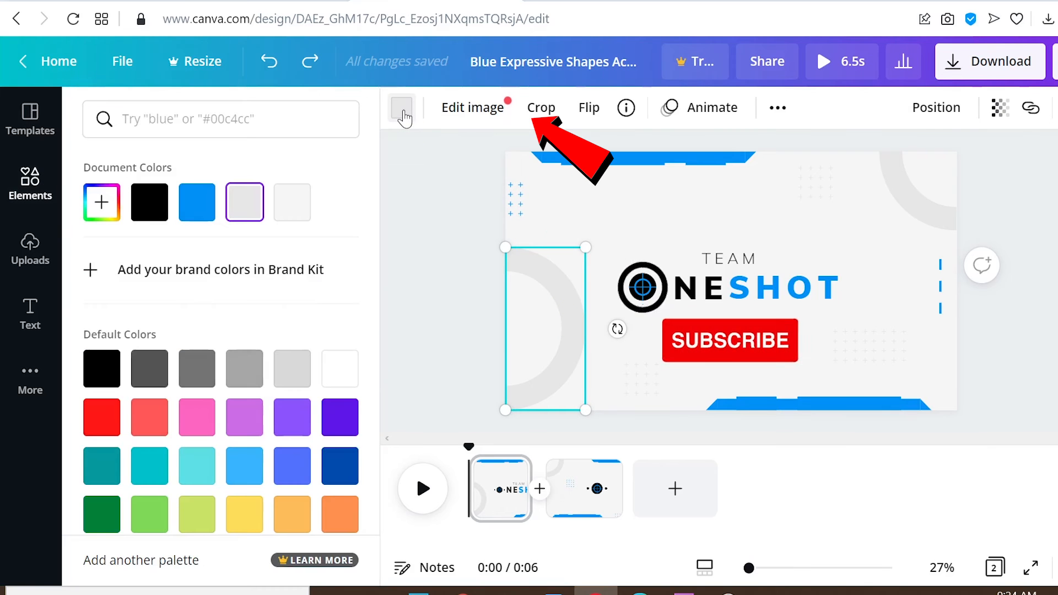
{"action": "left_click", "coordinate": [103, 428]}
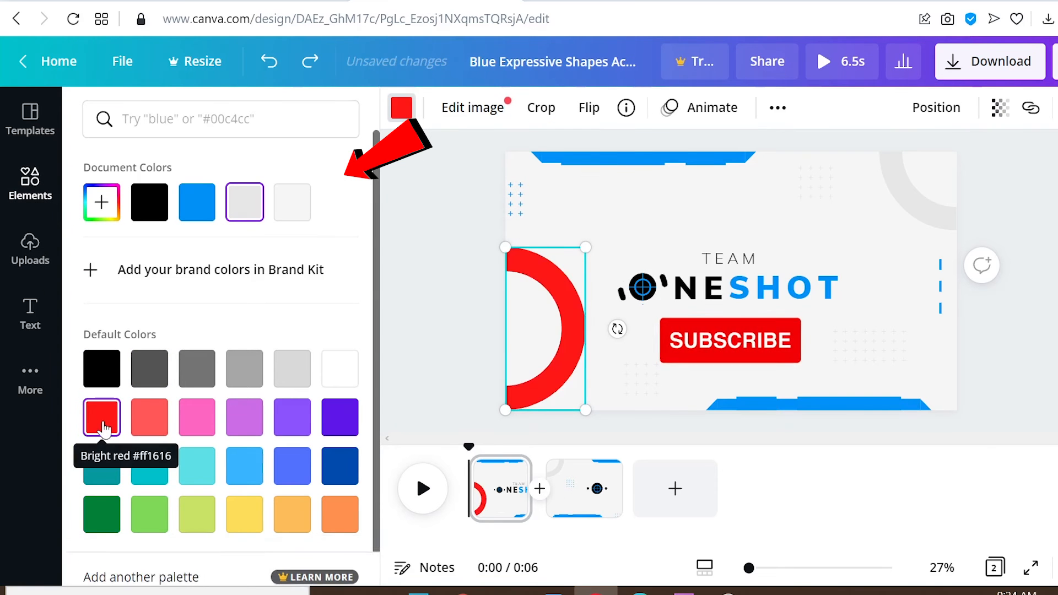
{"action": "left_click", "coordinate": [847, 228]}
{"action": "left_click", "coordinate": [846, 228]}
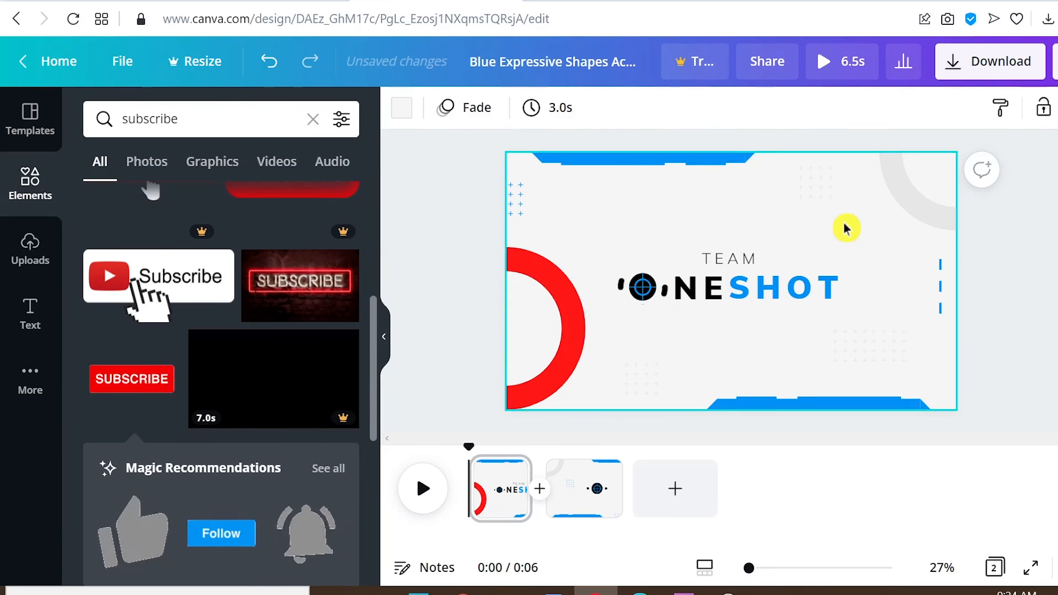
- Recolour the grey ring segment in the page's upper-right corner bright red #ff1616
{"action": "left_click", "coordinate": [925, 206]}
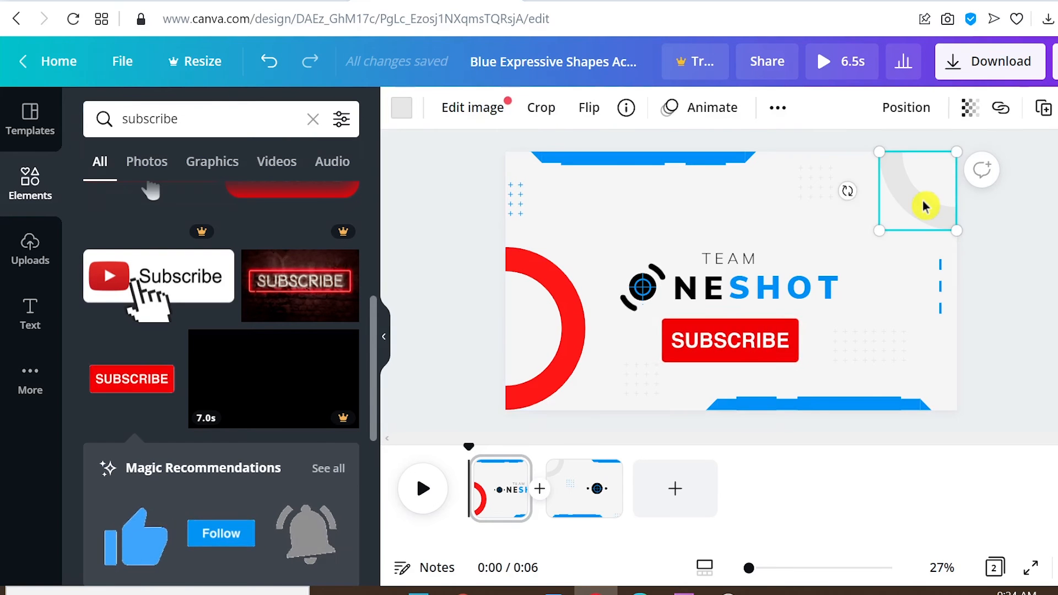
{"action": "left_click", "coordinate": [401, 108]}
{"action": "left_click", "coordinate": [102, 418]}
- Recolour the blue plus-sign pattern near the page's upper-left corner with the document's red
{"action": "left_click", "coordinate": [894, 357]}
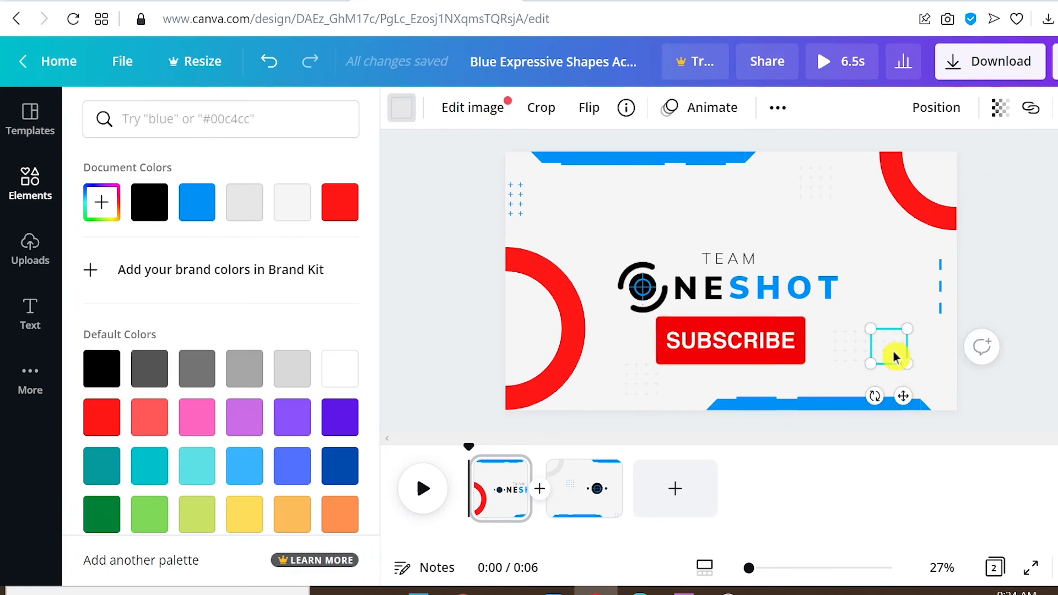
{"action": "left_click", "coordinate": [514, 202]}
{"action": "left_click", "coordinate": [402, 111]}
{"action": "left_click", "coordinate": [585, 206]}
{"action": "left_click", "coordinate": [510, 205]}
{"action": "left_click", "coordinate": [404, 112]}
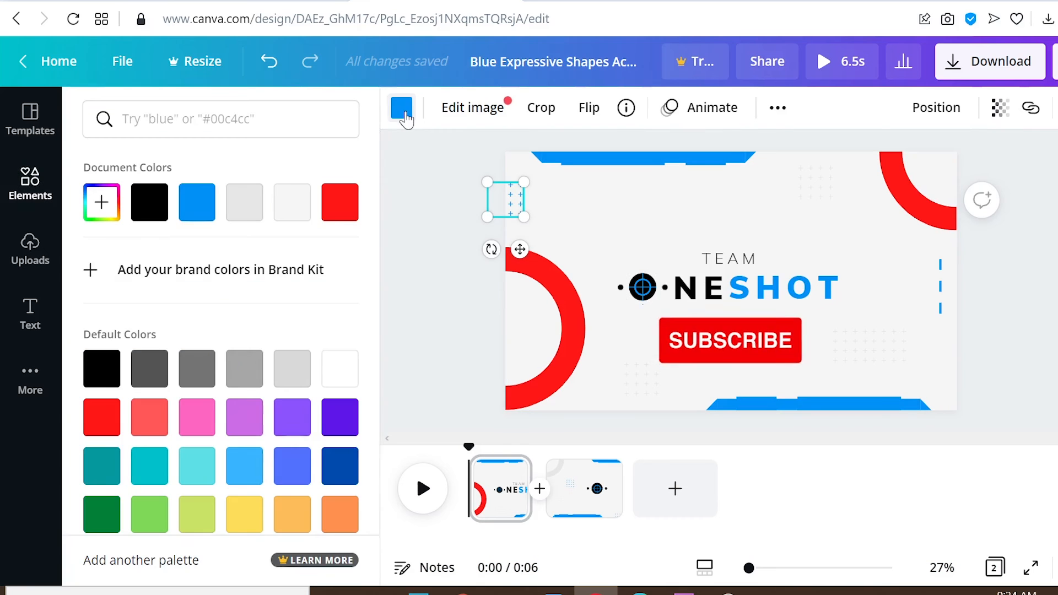
{"action": "left_click", "coordinate": [340, 211]}
- Recolour the middle dash of the vertical dashed line at the page's right edge with the document's red
{"action": "left_click", "coordinate": [944, 292]}
{"action": "left_click", "coordinate": [938, 289]}
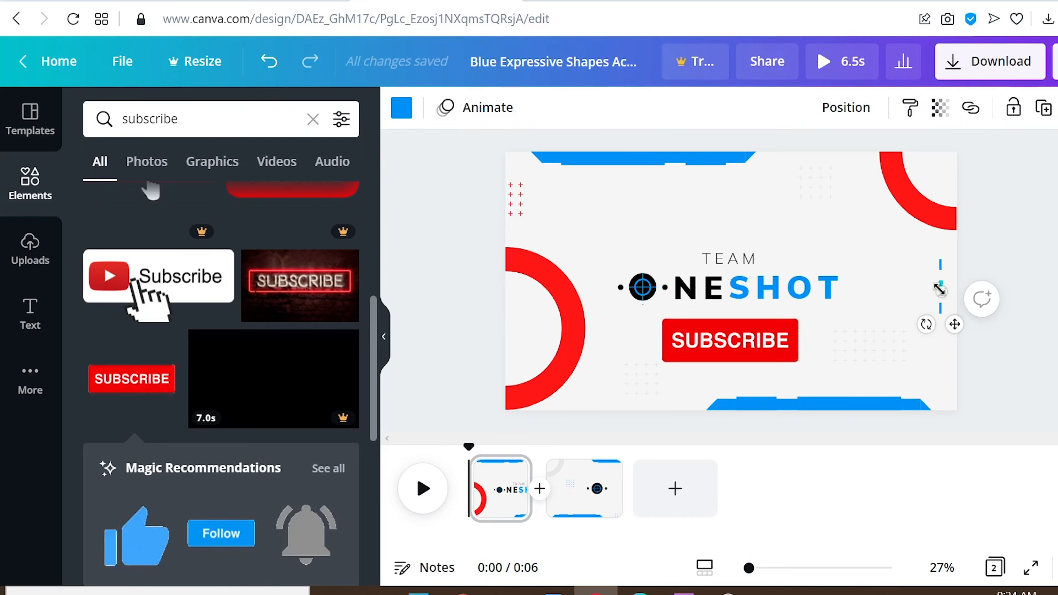
{"action": "left_click", "coordinate": [401, 107]}
{"action": "left_click", "coordinate": [340, 211]}
{"action": "left_click", "coordinate": [854, 248]}
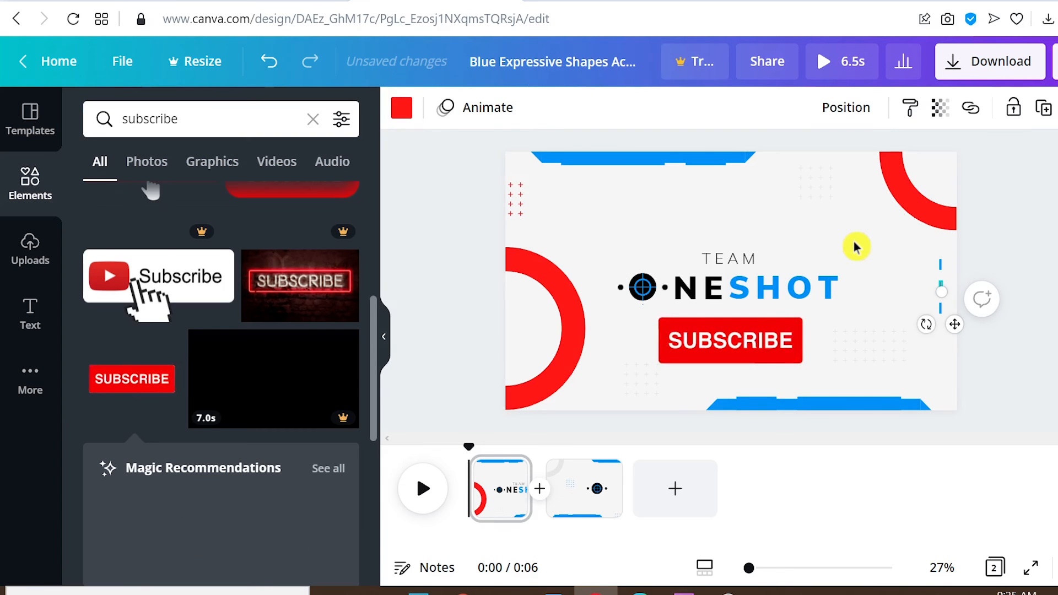
- Recolour the long and the short raised segments of the blue bar along the page's bottom edge red
{"action": "double_click", "coordinate": [827, 404]}
{"action": "left_click", "coordinate": [401, 111]}
{"action": "left_click", "coordinate": [341, 204]}
{"action": "left_click", "coordinate": [694, 207]}
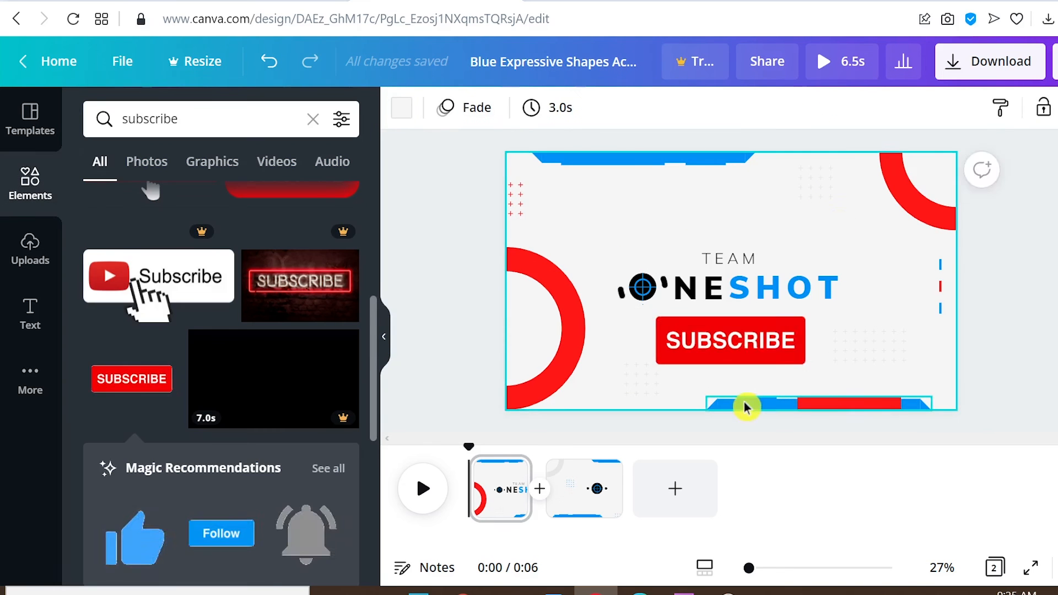
{"action": "double_click", "coordinate": [745, 404]}
{"action": "left_click", "coordinate": [401, 109]}
{"action": "left_click", "coordinate": [339, 200]}
{"action": "left_click", "coordinate": [811, 195]}
- Recolour the long and the short raised segments of the blue bar along the page's top edge red
{"action": "double_click", "coordinate": [653, 161]}
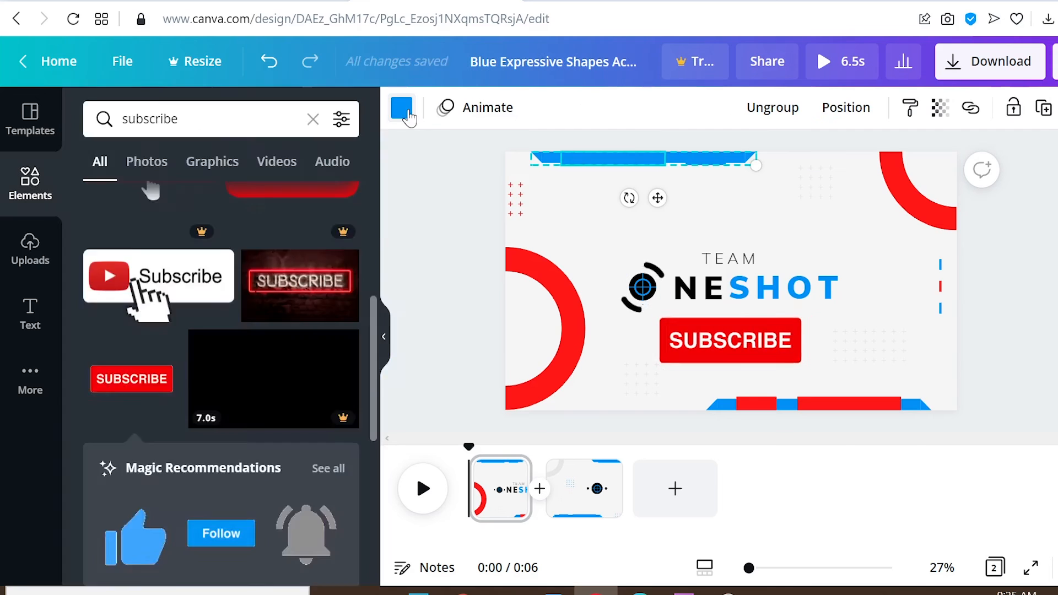
{"action": "left_click", "coordinate": [403, 109]}
{"action": "left_click", "coordinate": [340, 211]}
{"action": "left_click", "coordinate": [706, 159]}
{"action": "left_click", "coordinate": [403, 110]}
{"action": "left_click", "coordinate": [403, 111]}
{"action": "left_click", "coordinate": [340, 211]}
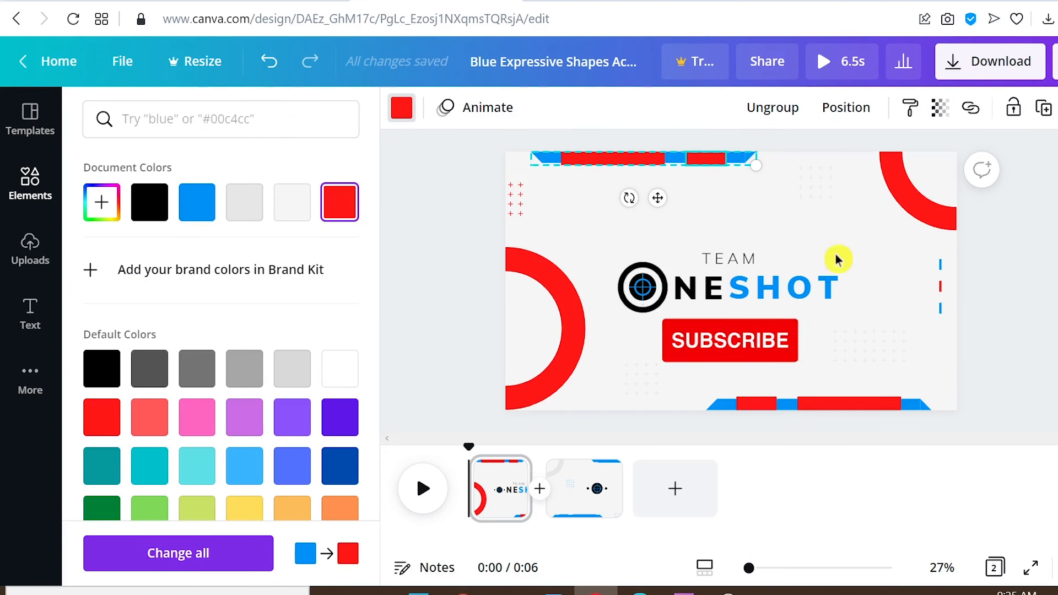
{"action": "left_click", "coordinate": [813, 224]}
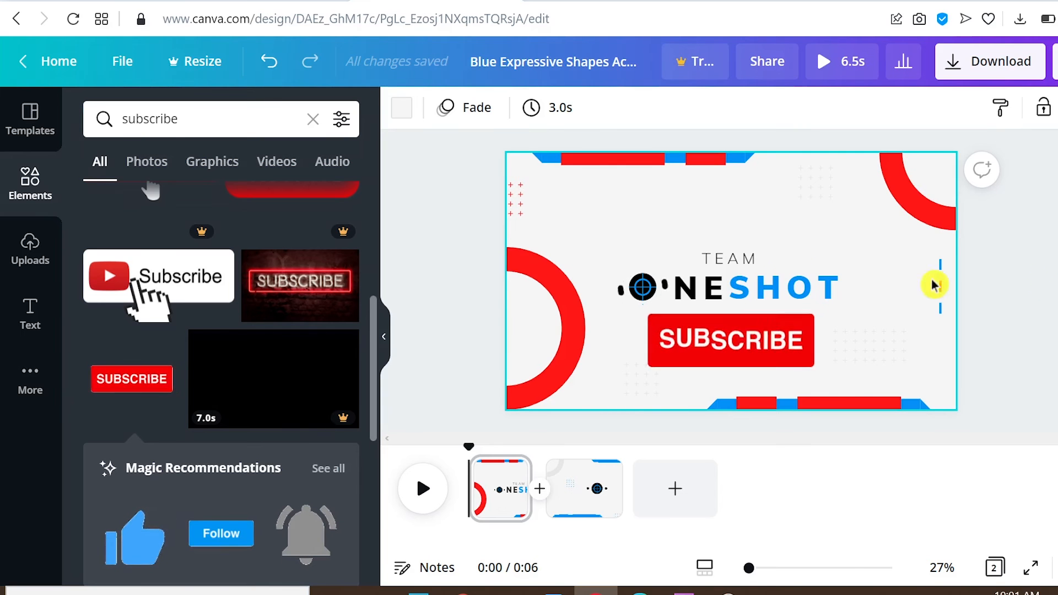
- Open the text animations for the TEAM ONESHOT title and preview the Rise, Pan and Fade effects
{"action": "left_click", "coordinate": [744, 270]}
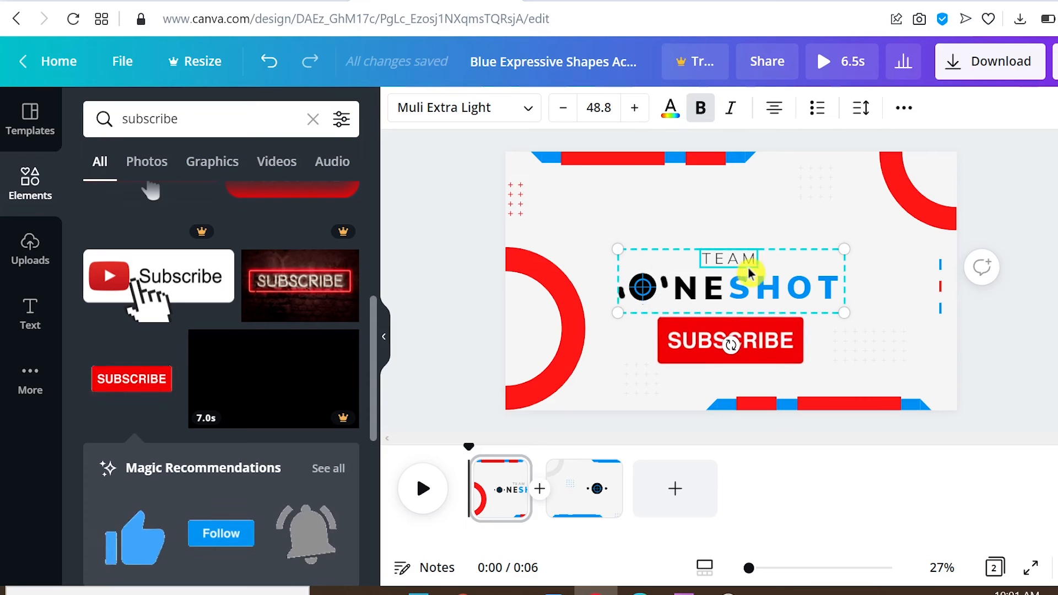
{"action": "left_click", "coordinate": [905, 109]}
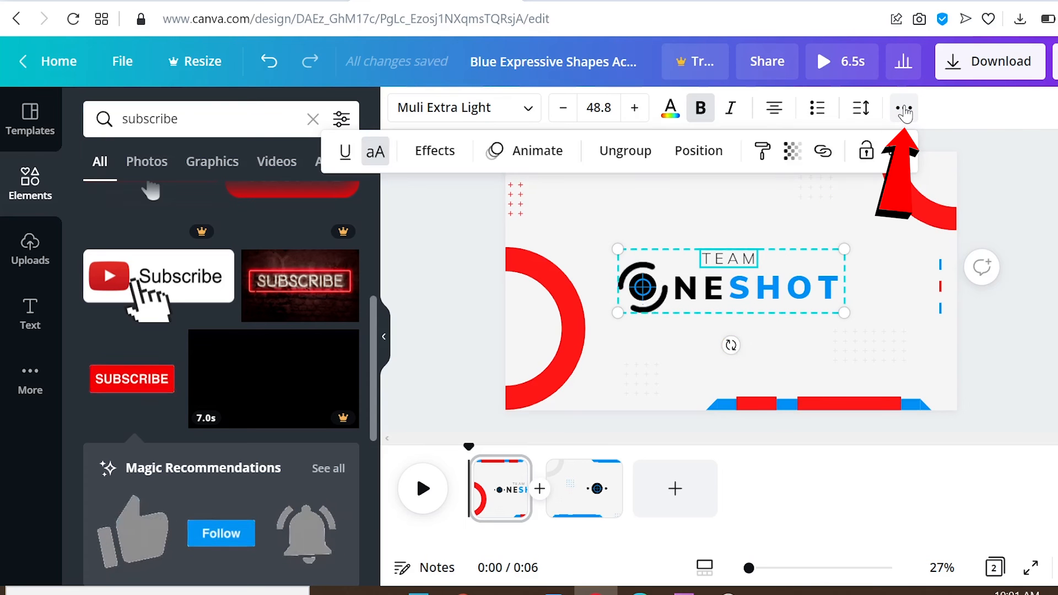
{"action": "left_click", "coordinate": [538, 156]}
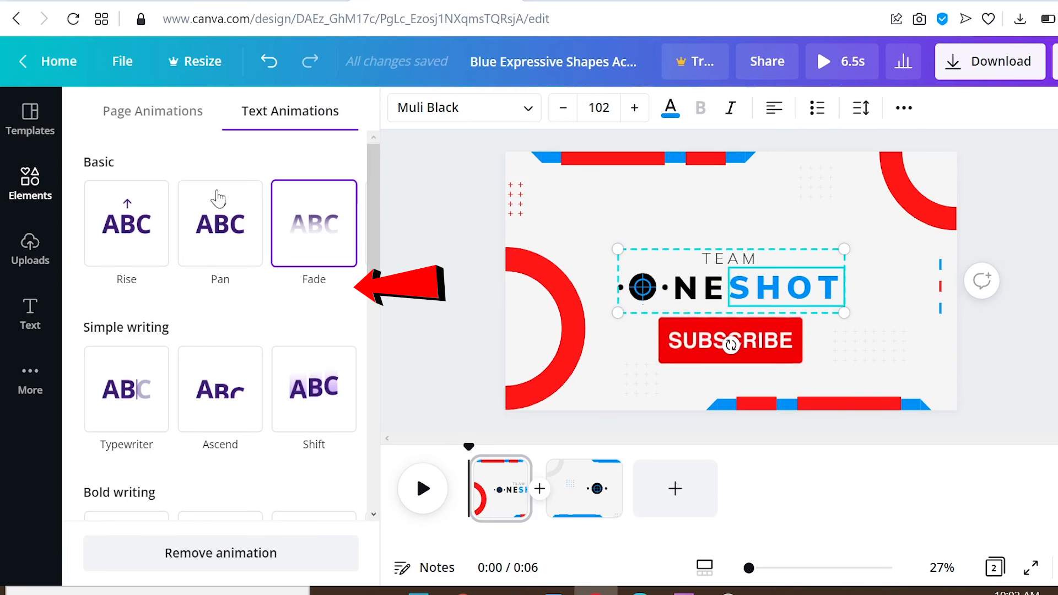
{"action": "left_click", "coordinate": [122, 248]}
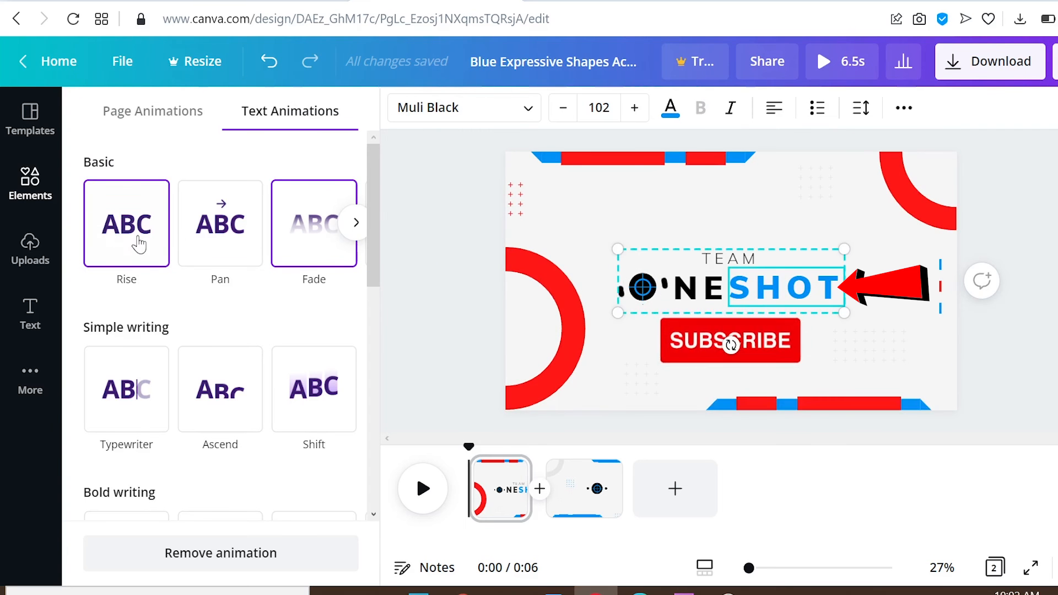
{"action": "left_click", "coordinate": [221, 247]}
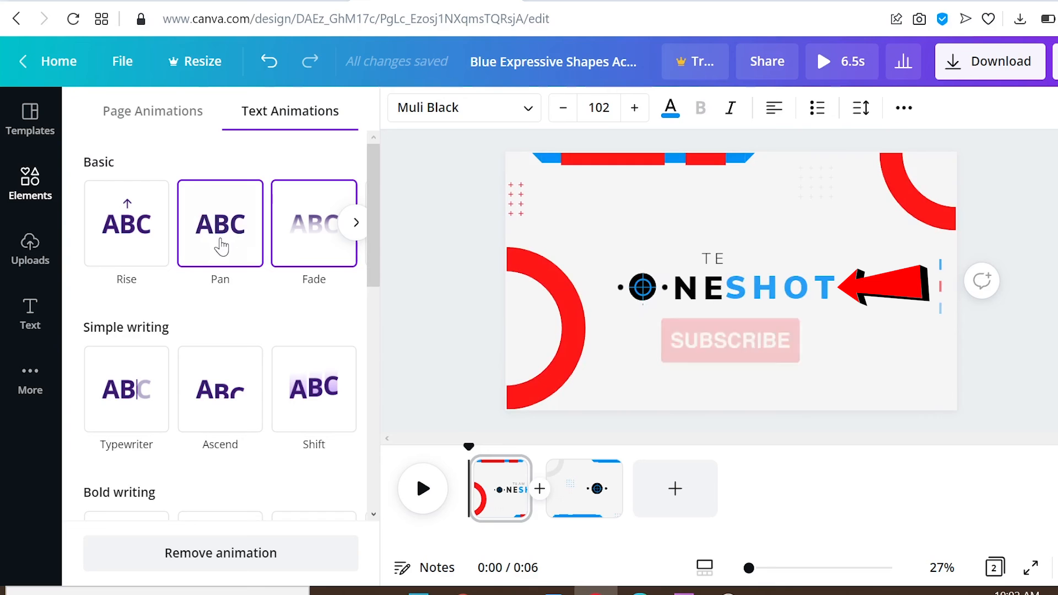
{"action": "left_click", "coordinate": [310, 243]}
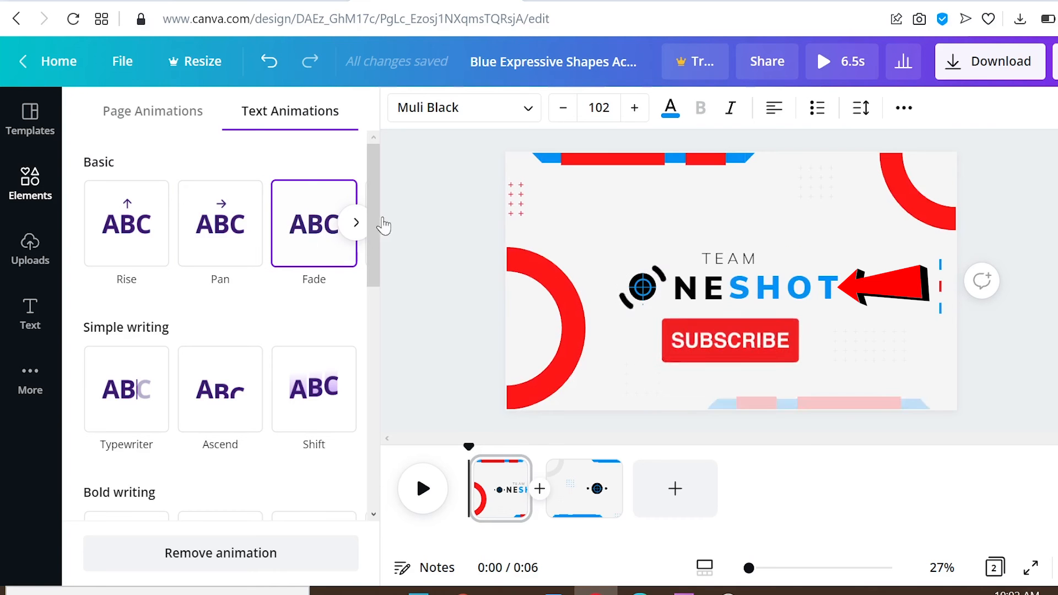
- Preview the Typewriter, Ascend, Shift, Block, Burst, Bounce, Breathe and Tumble animations on the title text
{"action": "left_click_drag", "start_coordinate": [371, 187], "coordinate": [371, 239]}
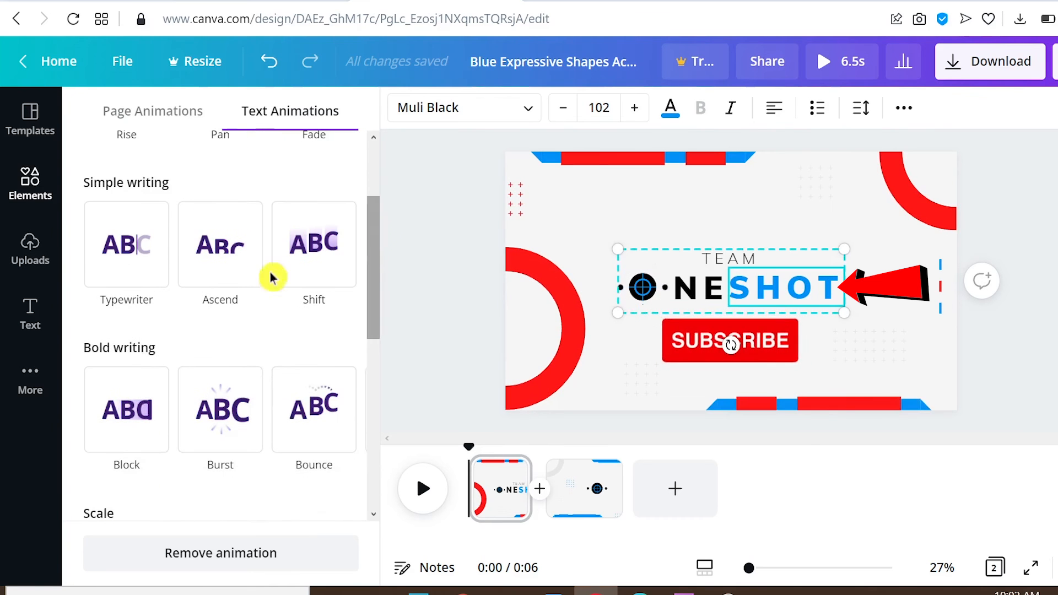
{"action": "left_click", "coordinate": [138, 277]}
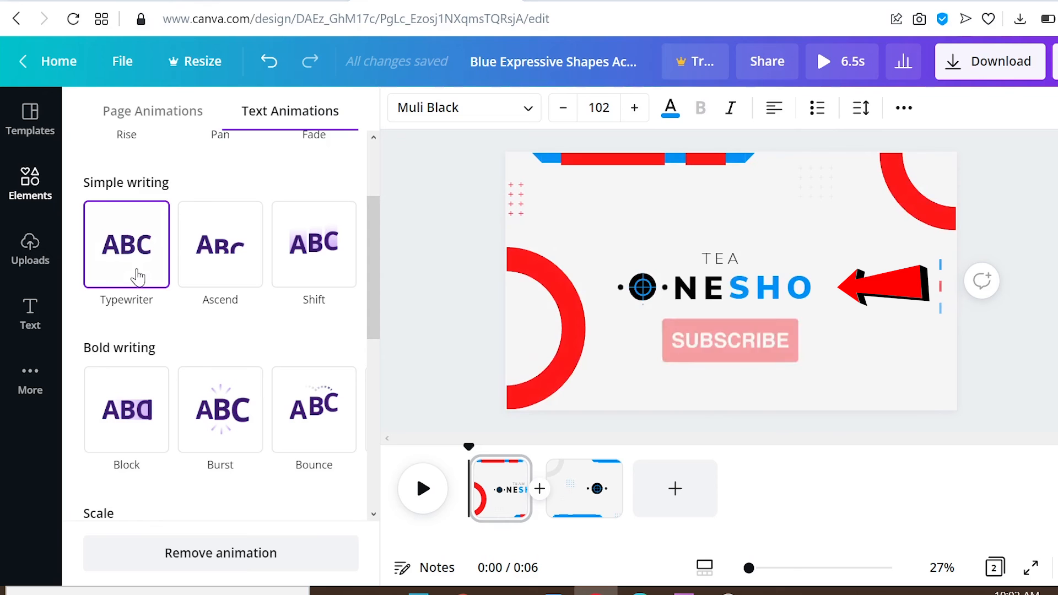
{"action": "left_click", "coordinate": [213, 274]}
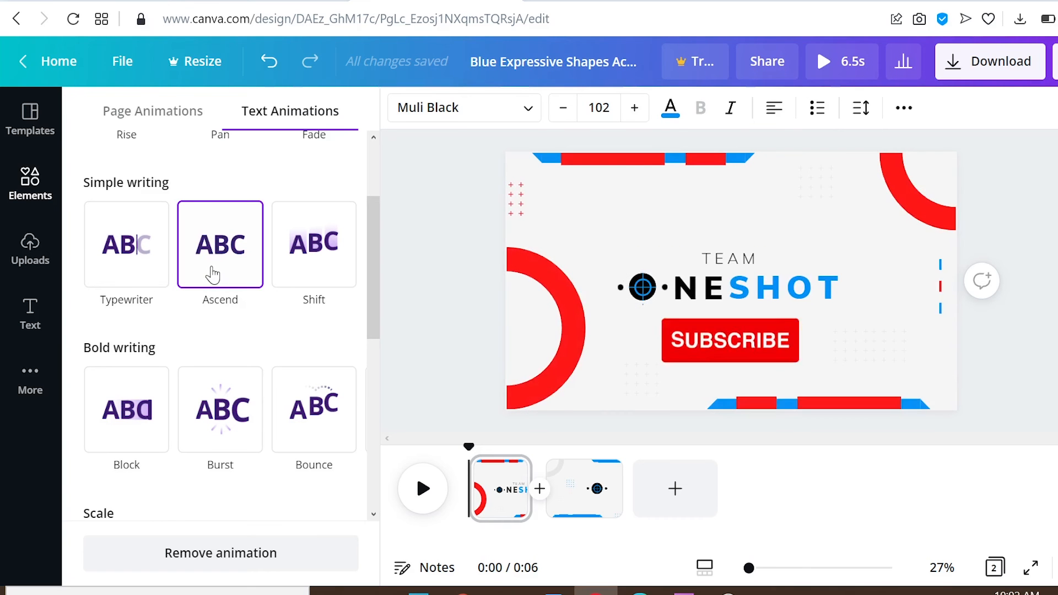
{"action": "left_click", "coordinate": [302, 257]}
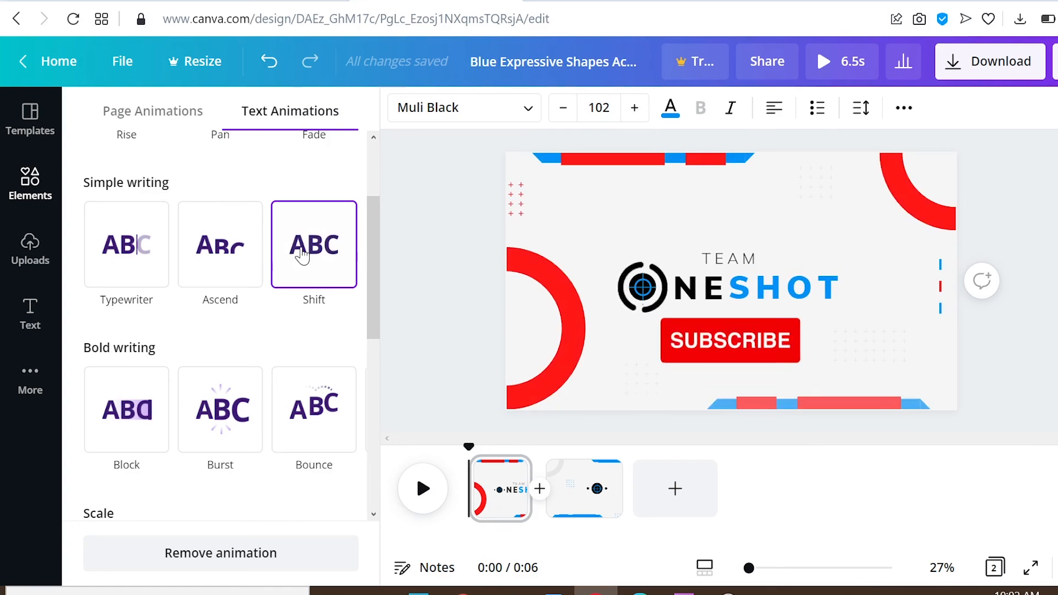
{"action": "left_click_drag", "start_coordinate": [376, 247], "coordinate": [378, 304]}
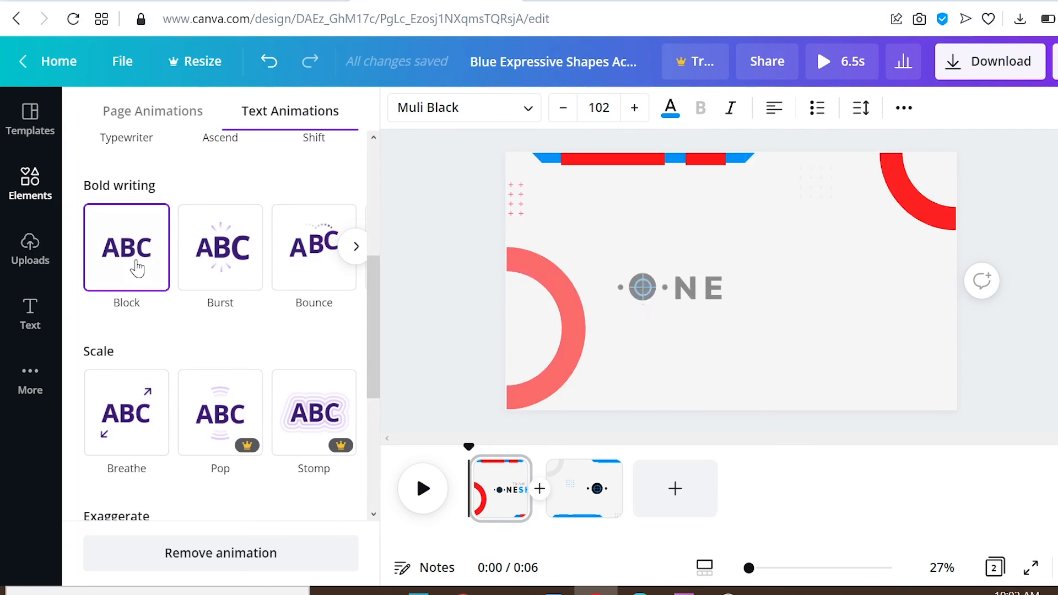
{"action": "left_click", "coordinate": [215, 266]}
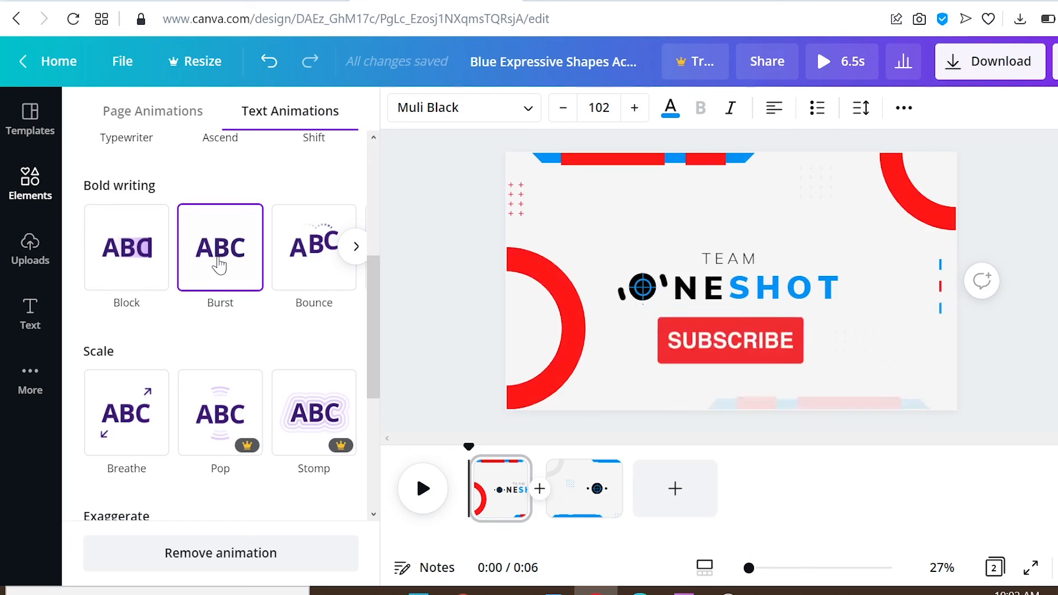
{"action": "left_click", "coordinate": [310, 261]}
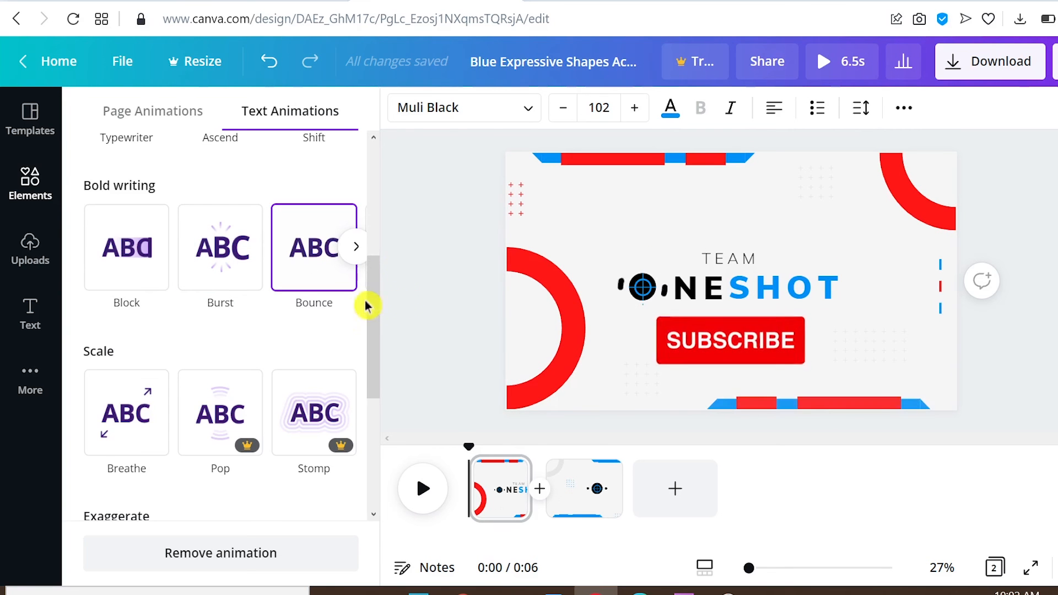
{"action": "left_click_drag", "start_coordinate": [373, 284], "coordinate": [378, 340]}
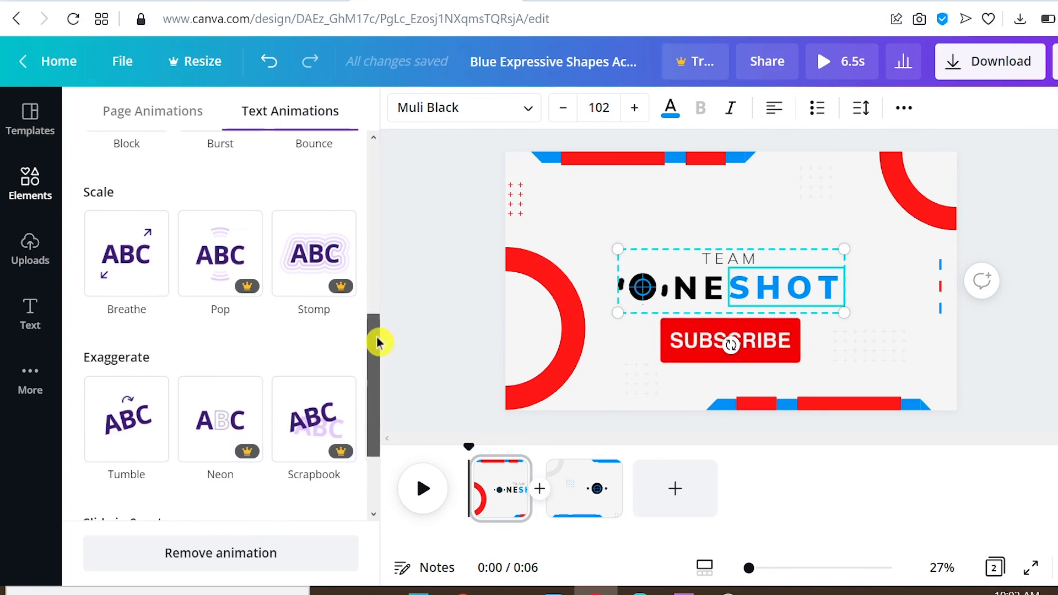
{"action": "left_click", "coordinate": [104, 267]}
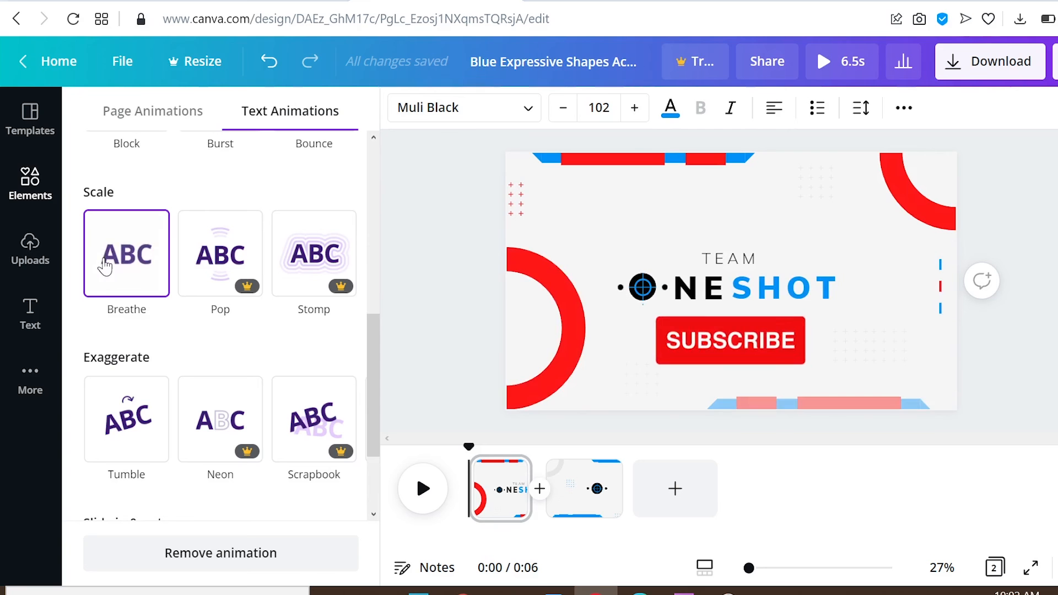
{"action": "left_click", "coordinate": [130, 426]}
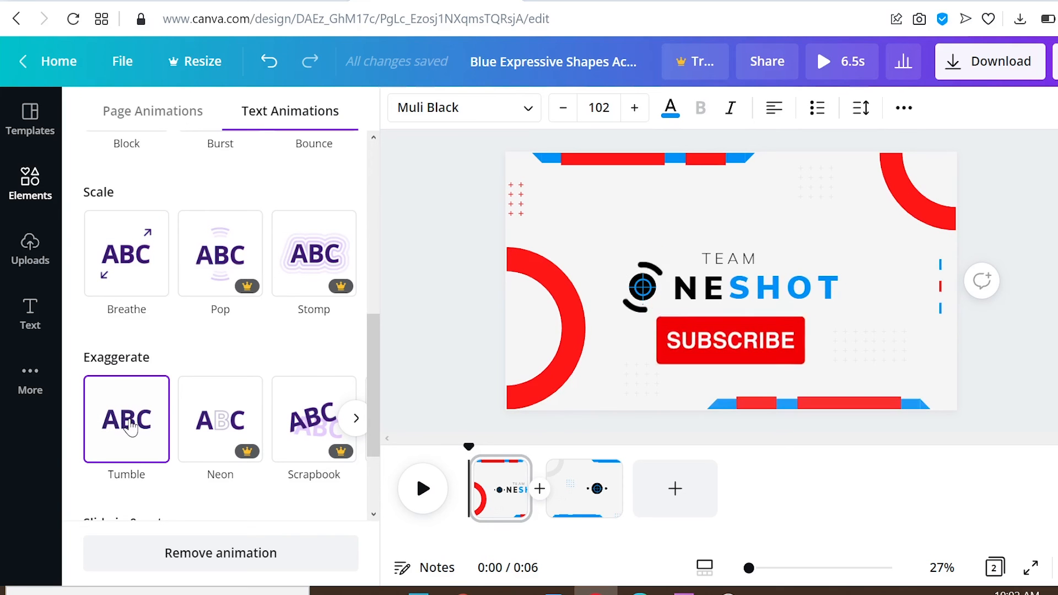
- Apply the Ascend text animation to the title and play the intro to check it
{"action": "scroll", "coordinate": [212, 390], "scroll_direction": "up", "scroll_amount": 8}
{"action": "left_click", "coordinate": [213, 390]}
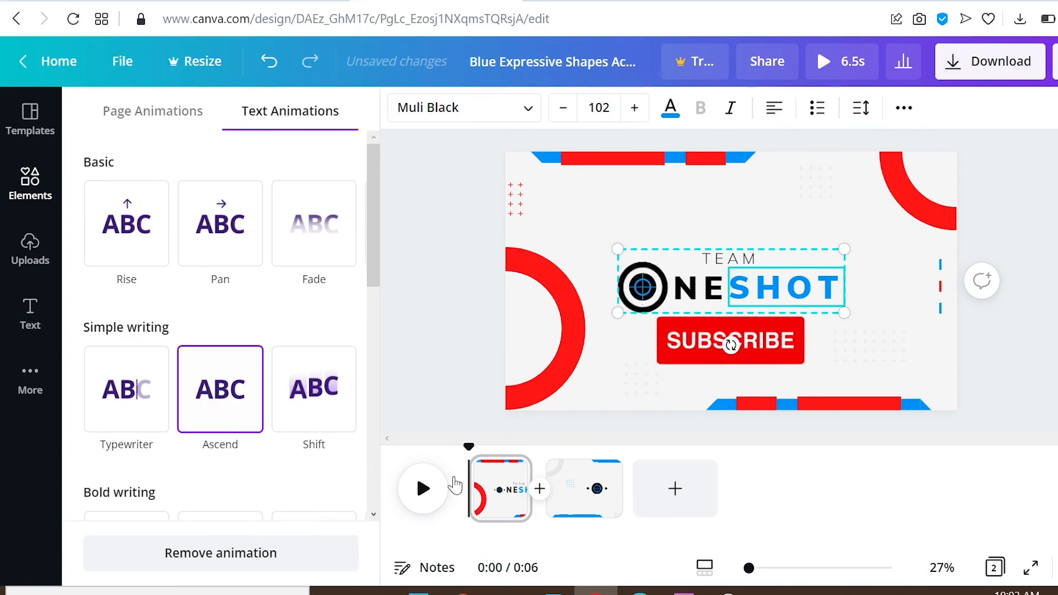
{"action": "left_click", "coordinate": [425, 489]}
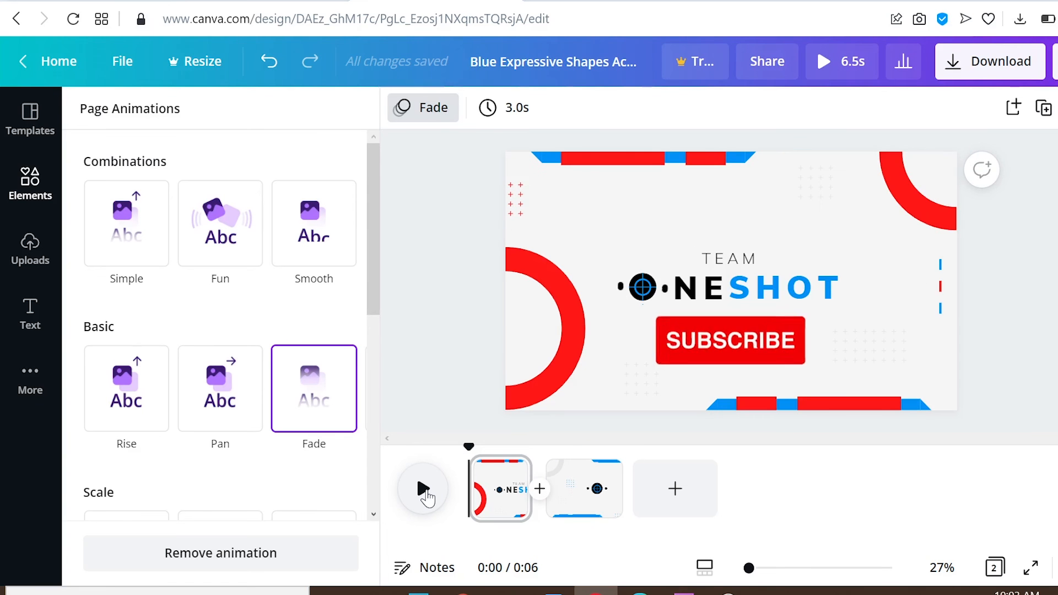
{"action": "left_click", "coordinate": [427, 498]}
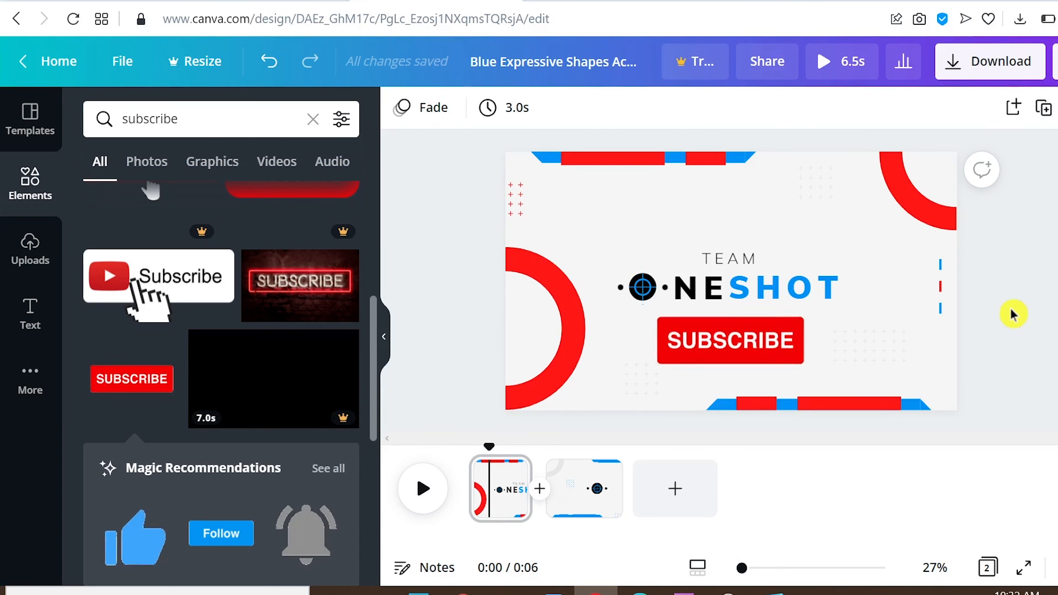
- Add the blue thumbs-up from the subscribe button's full recommendations to the first page, shrink it and place it to the right of the SUBSCRIBE button
{"action": "left_click", "coordinate": [609, 469]}
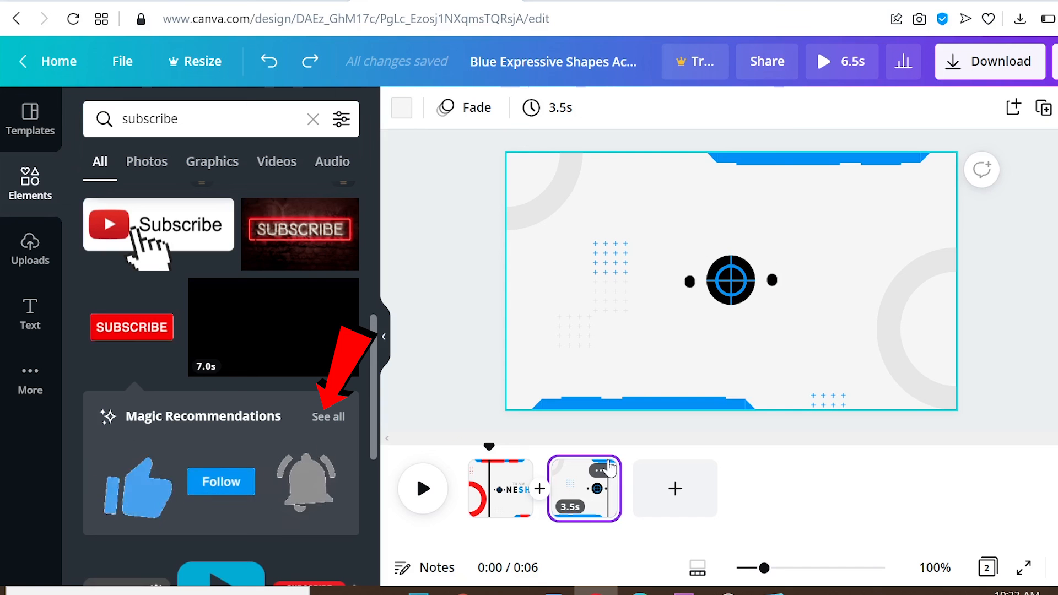
{"action": "left_click", "coordinate": [329, 418]}
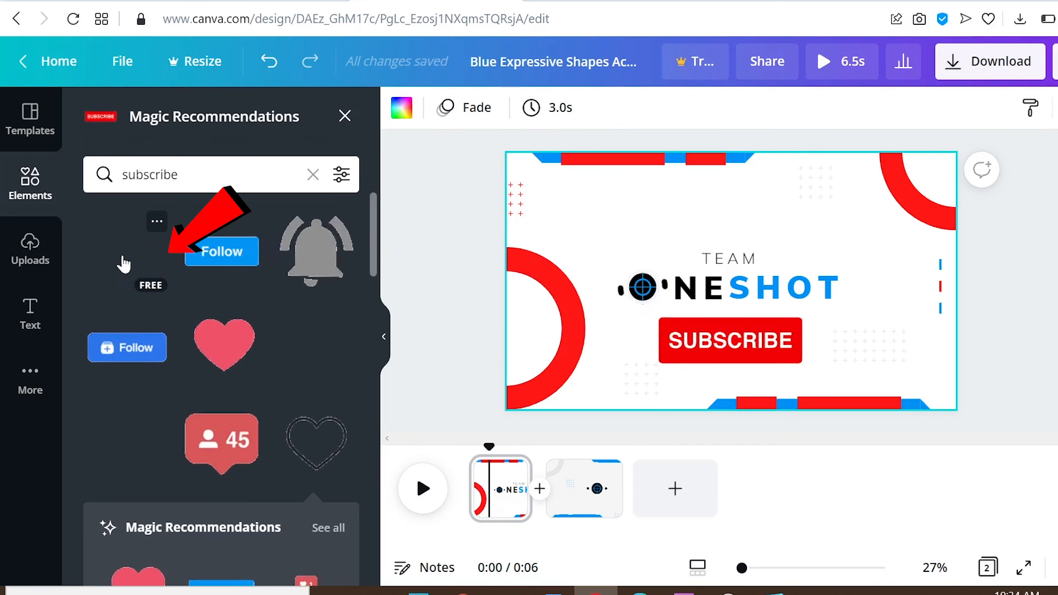
{"action": "left_click", "coordinate": [124, 264]}
{"action": "left_click_drag", "start_coordinate": [790, 236], "coordinate": [711, 317]}
{"action": "left_click_drag", "start_coordinate": [654, 371], "coordinate": [836, 354]}
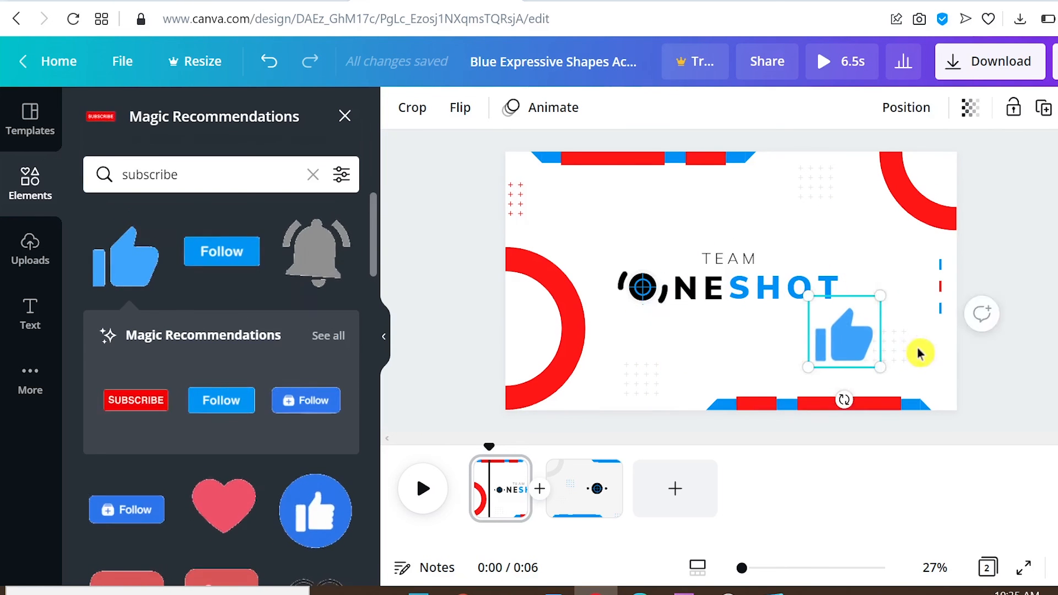
{"action": "left_click", "coordinate": [919, 352]}
- Add the animated grey bell from the recommendations, shrink it and move it to the left of the SUBSCRIBE button
{"action": "left_click", "coordinate": [308, 259]}
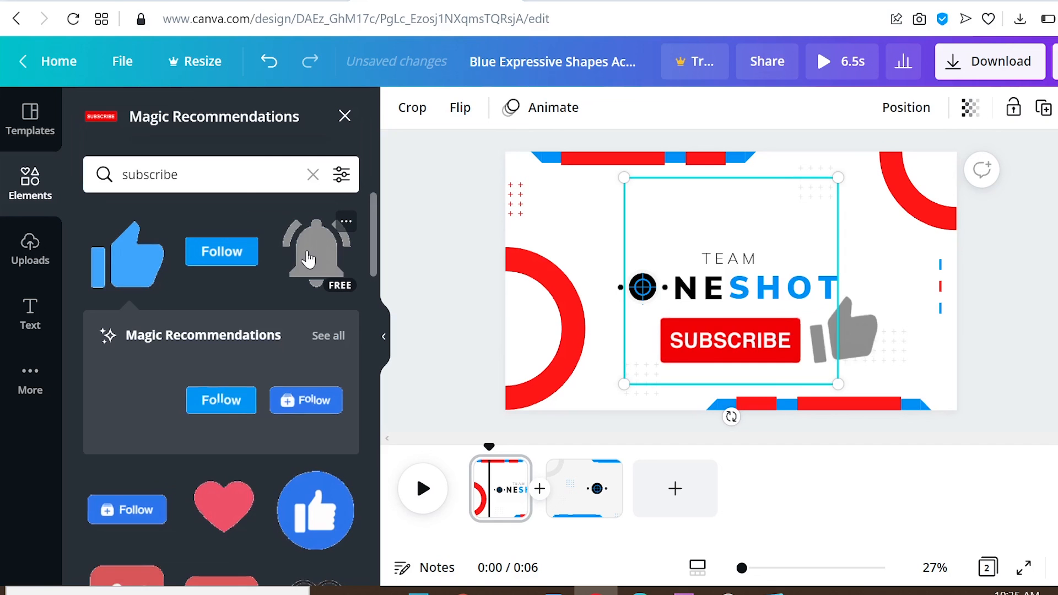
{"action": "left_click", "coordinate": [893, 268]}
{"action": "left_click", "coordinate": [723, 266]}
{"action": "left_click_drag", "start_coordinate": [839, 180], "coordinate": [735, 278]}
{"action": "left_click_drag", "start_coordinate": [665, 357], "coordinate": [611, 376]}
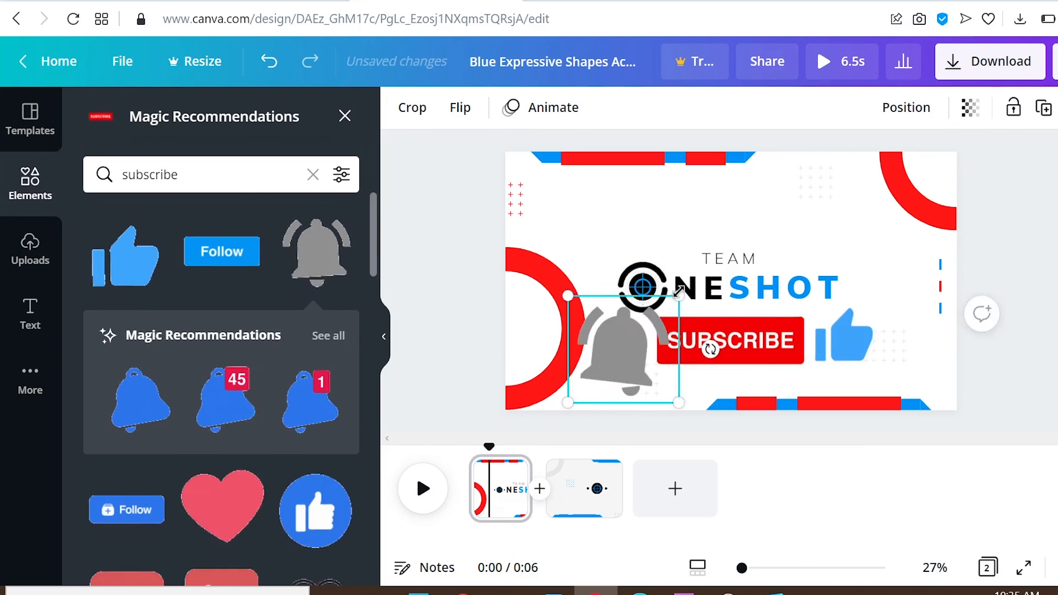
- Shrink the bell further and fit it between the red ring and the SUBSCRIBE button
{"action": "left_click_drag", "start_coordinate": [680, 296], "coordinate": [660, 314]}
{"action": "left_click_drag", "start_coordinate": [611, 375], "coordinate": [615, 363]}
{"action": "left_click_drag", "start_coordinate": [568, 394], "coordinate": [583, 383]}
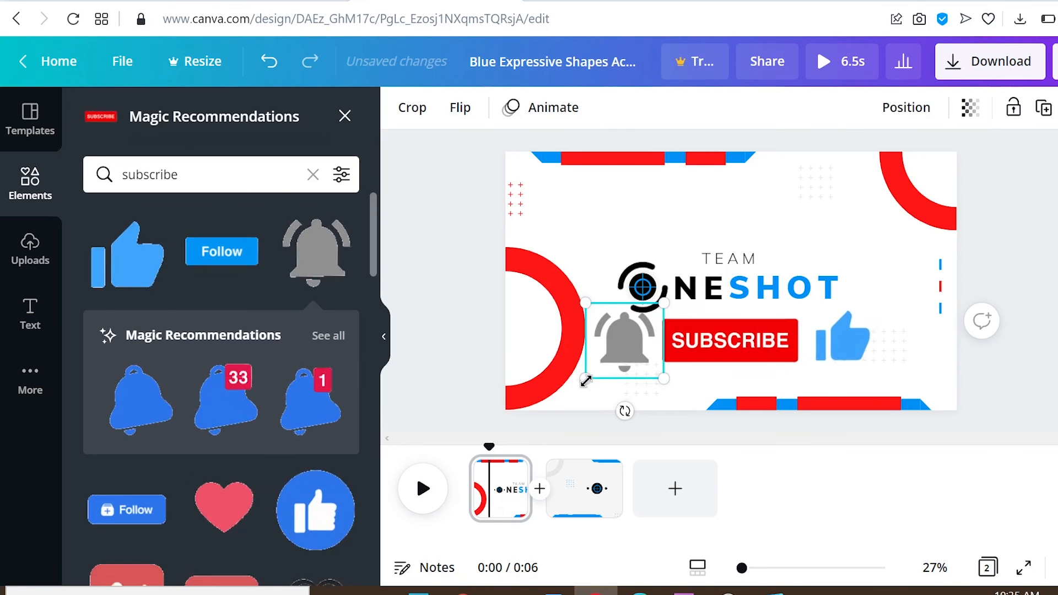
{"action": "left_click", "coordinate": [895, 243]}
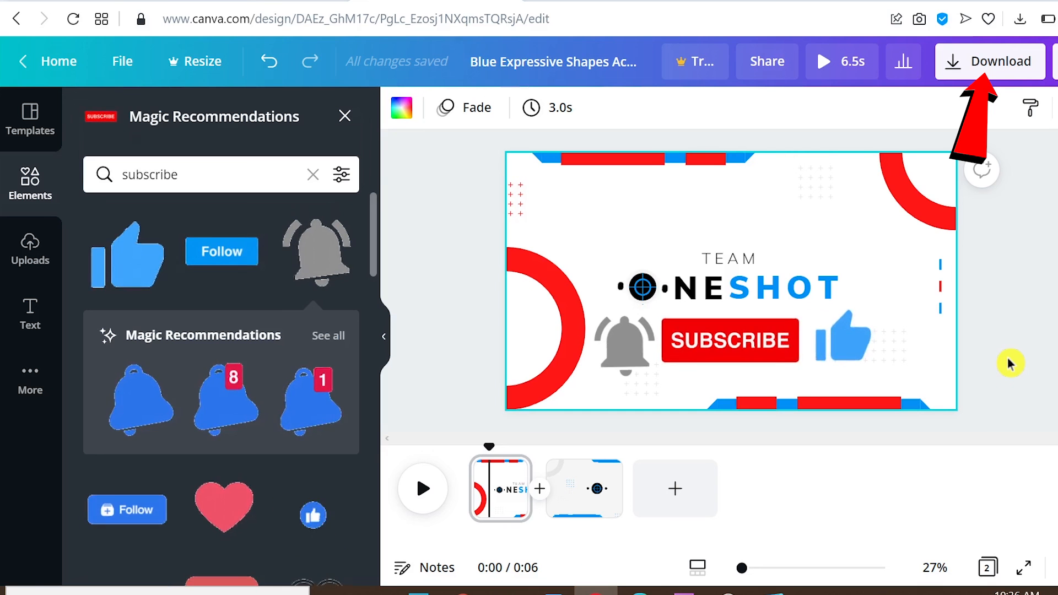
- Open the download settings for the finished intro
{"action": "left_click", "coordinate": [987, 62]}
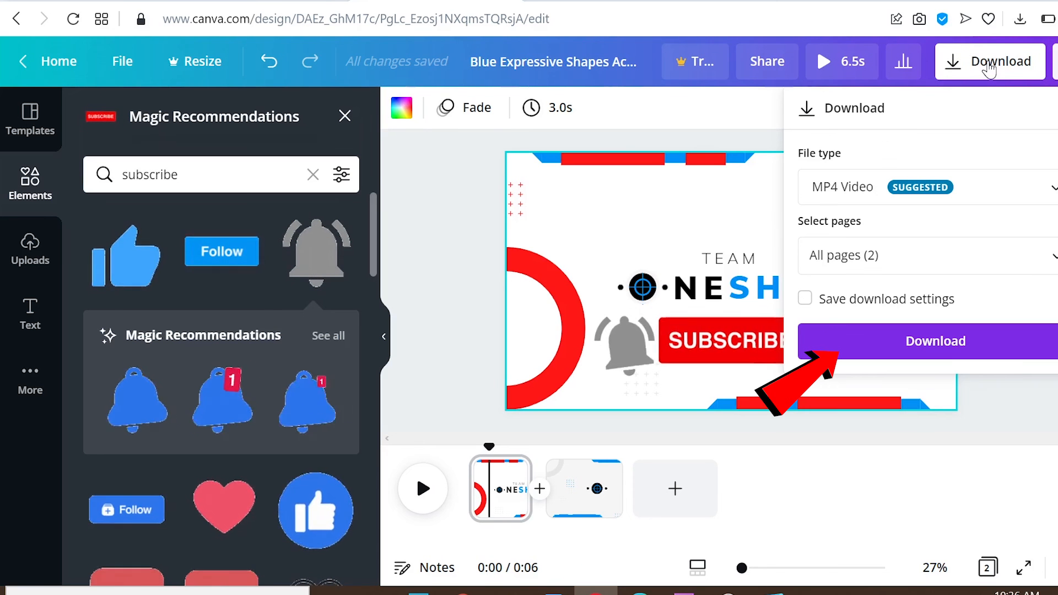